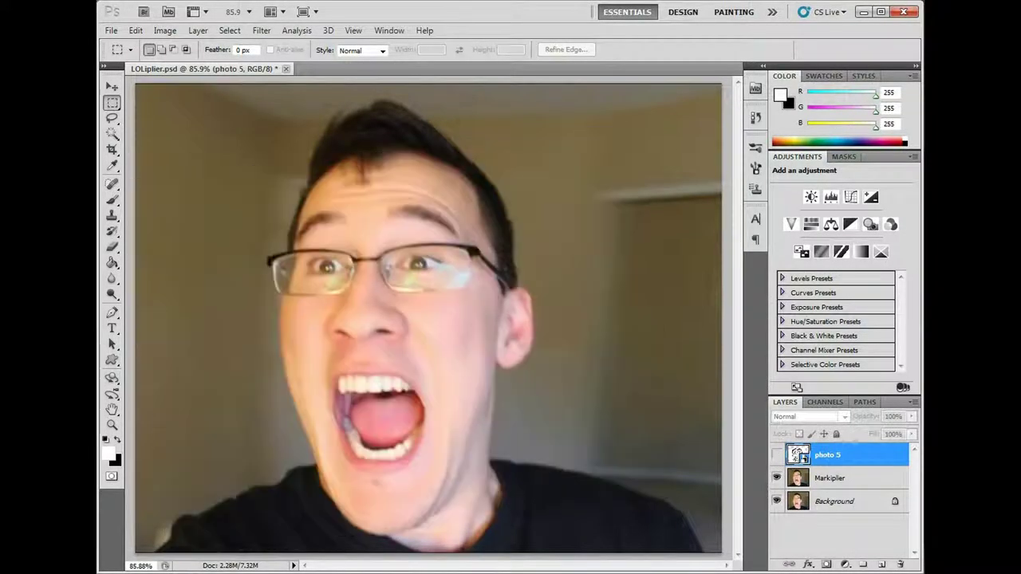
# Show the LOL face layer photo 5 at 50% opacity as a guide, then hide it.
pyautogui.click(776, 455)
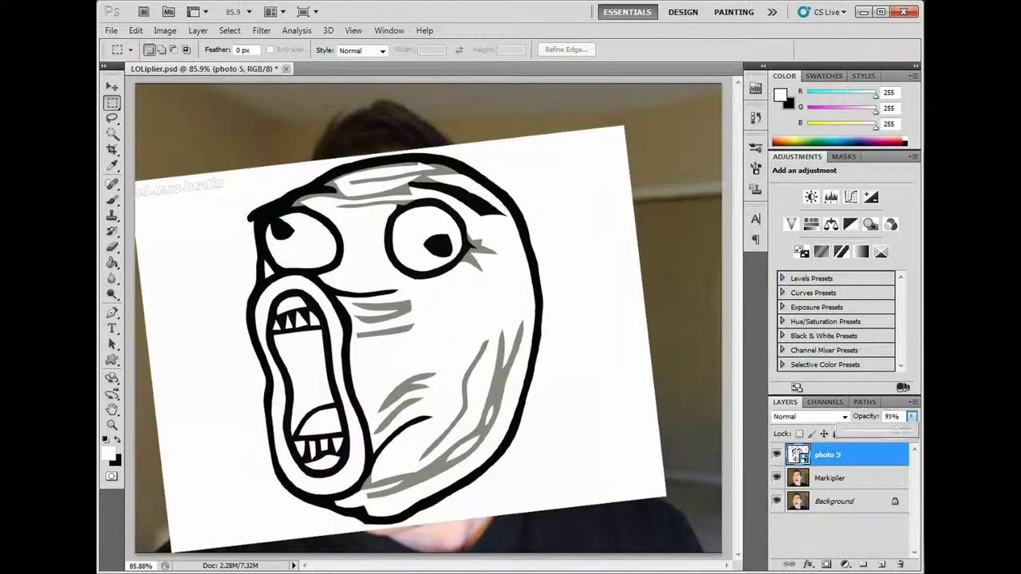
pyautogui.press('5')
pyautogui.press('l')
pyautogui.click(776, 454)
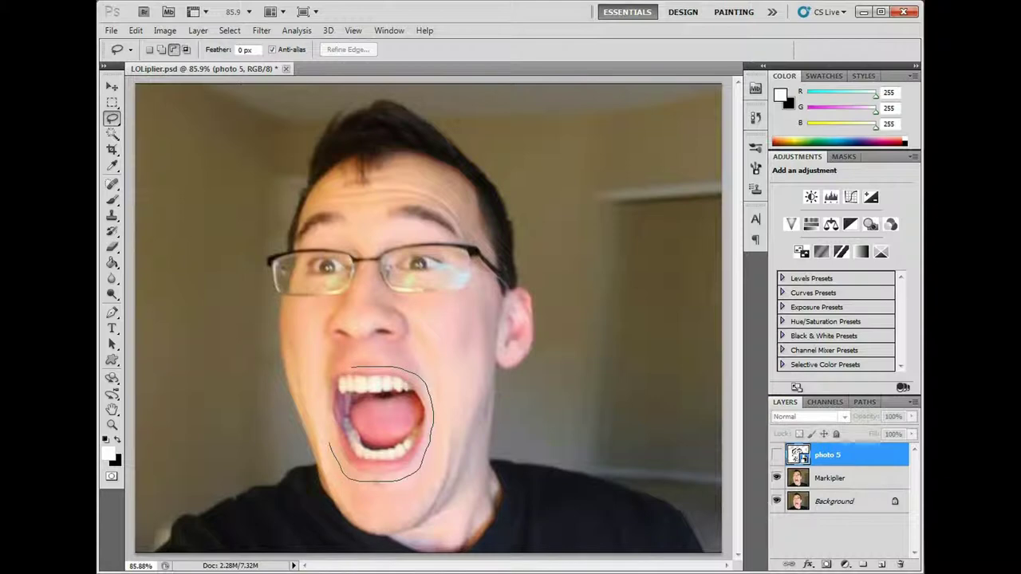
# Lasso the open mouth onto Layer 1 at 100% opacity, beneath the visible photo 5 overlay.
pyautogui.moveTo(339, 375); pyautogui.dragTo(344, 368)
pyautogui.hotkey('ctrl', 'j')
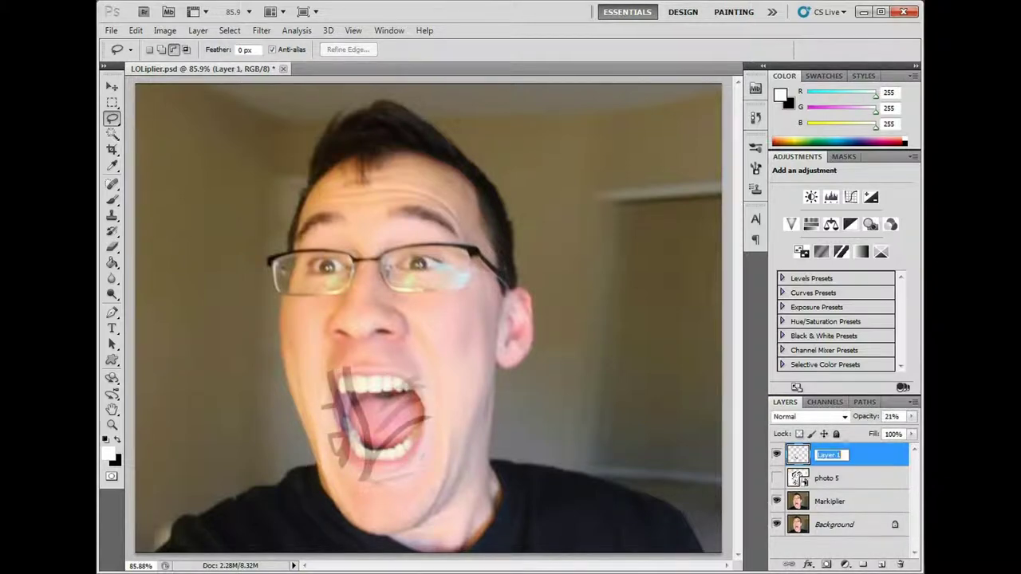
pyautogui.press('0')
pyautogui.hotkey('ctrl', '[')
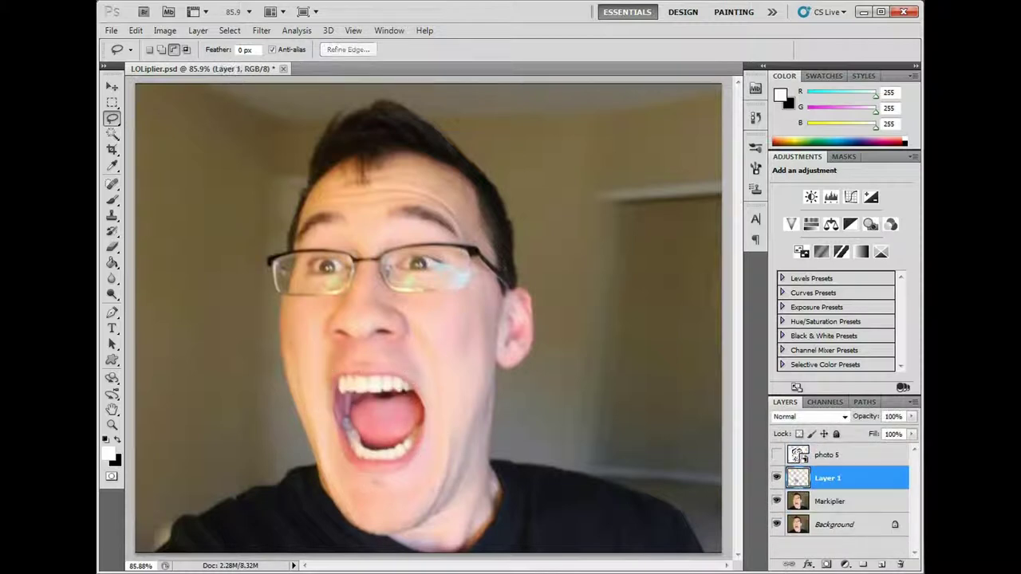
pyautogui.click(776, 454)
pyautogui.click(135, 30)
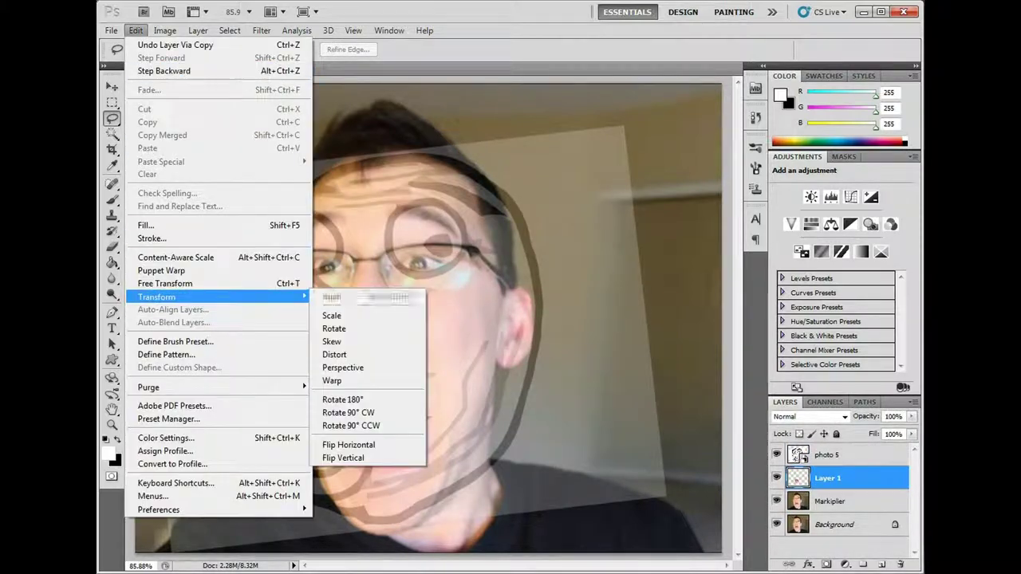
# Free Transform the mouth: move it left and stretch it taller upward and downward.
pyautogui.click(339, 315)
pyautogui.moveTo(378, 430); pyautogui.dragTo(311, 439)
pyautogui.moveTo(310, 375); pyautogui.dragTo(311, 283)
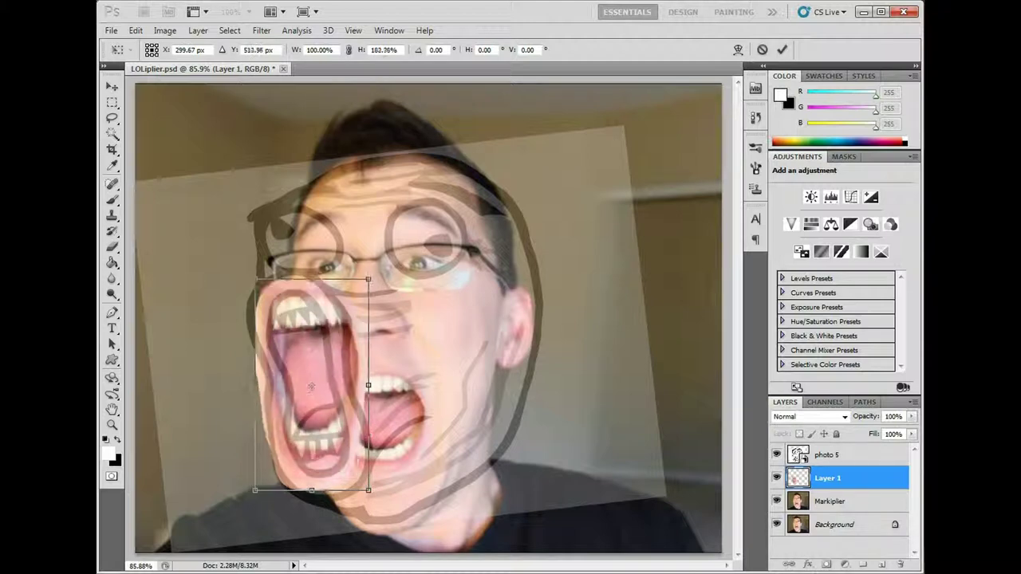
pyautogui.moveTo(311, 490); pyautogui.dragTo(311, 507)
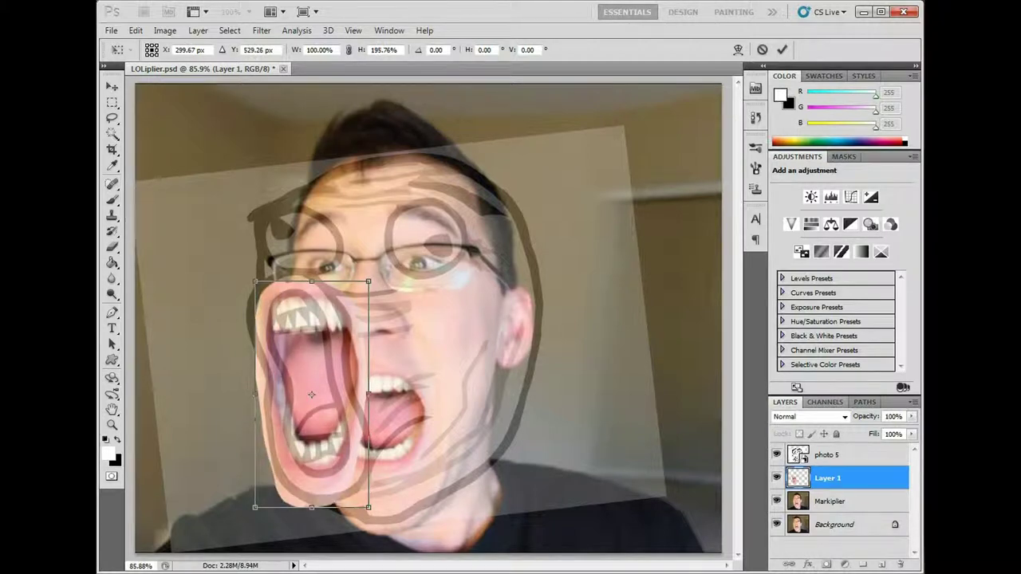
pyautogui.press('Return')
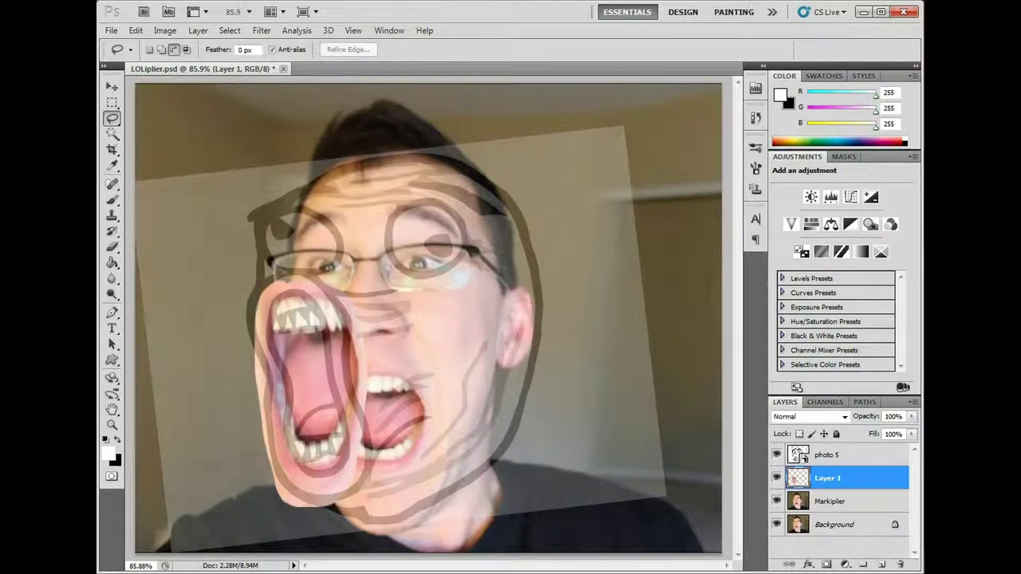
# Hide the LOL overlay, undo a trial erase of the mouth's bottom, and add Layer 2.
pyautogui.click(777, 454)
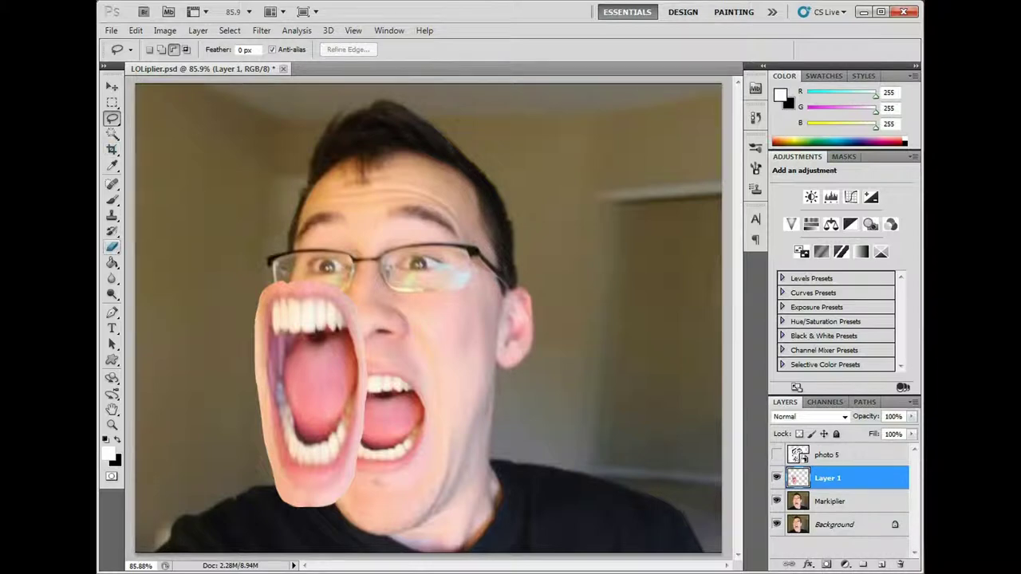
pyautogui.press('e')
pyautogui.moveTo(271, 455); pyautogui.dragTo(331, 498)
pyautogui.hotkey('ctrl', 'alt', 'z')
pyautogui.hotkey('ctrl', 'alt', 'z')
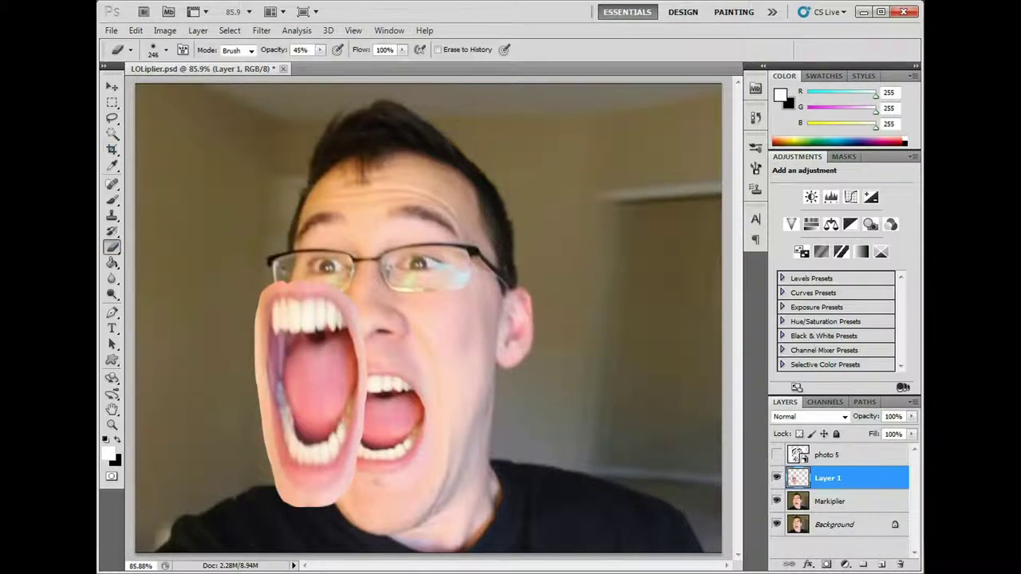
pyautogui.click(882, 564)
# Switch from the Spot Healing Brush to the Healing Brush, staying on empty Layer 2.
pyautogui.click(111, 183)
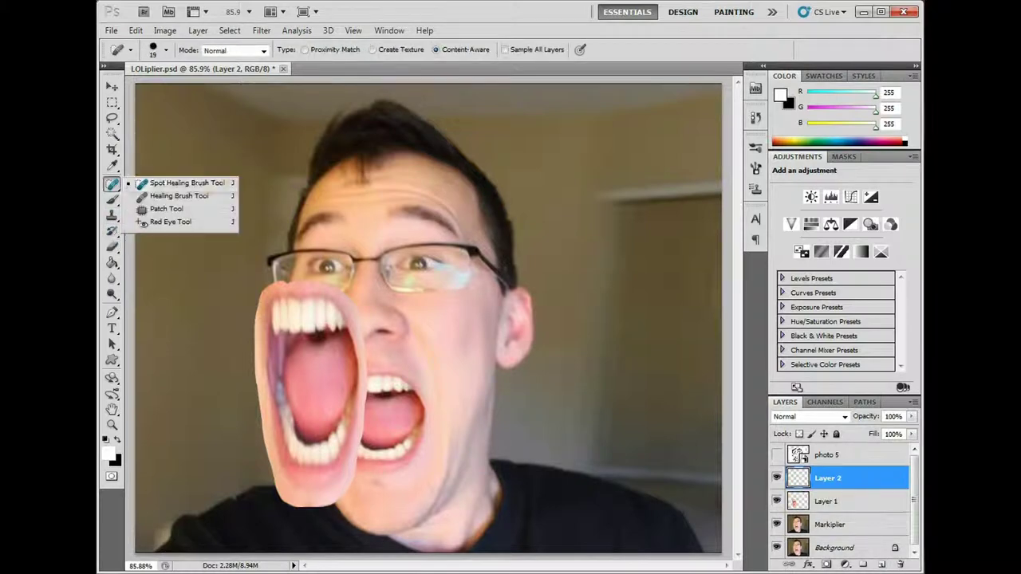
pyautogui.click(159, 180)
pyautogui.keyDown('alt'); pyautogui.click(479, 335); pyautogui.keyUp('alt')
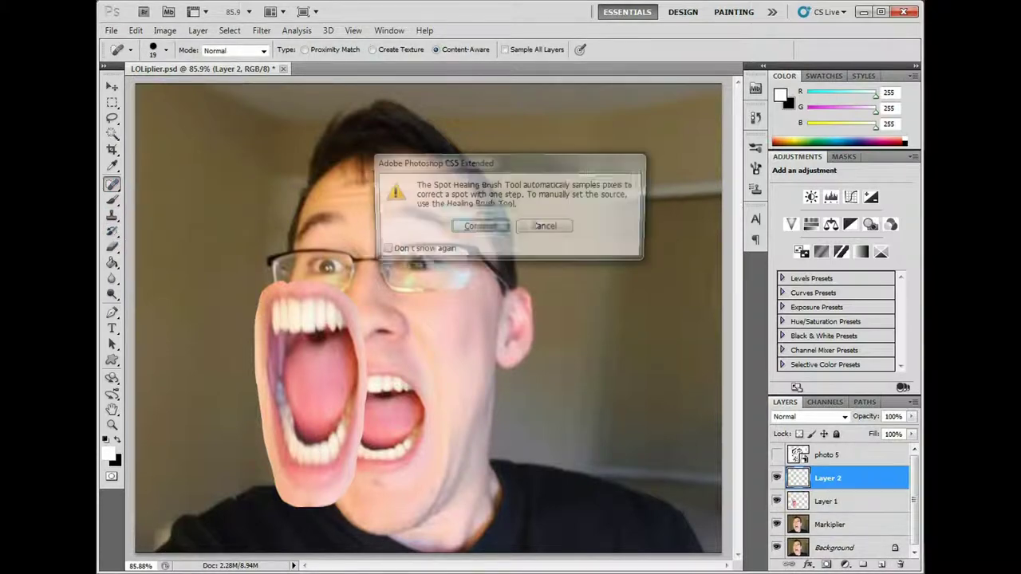
pyautogui.press('Return')
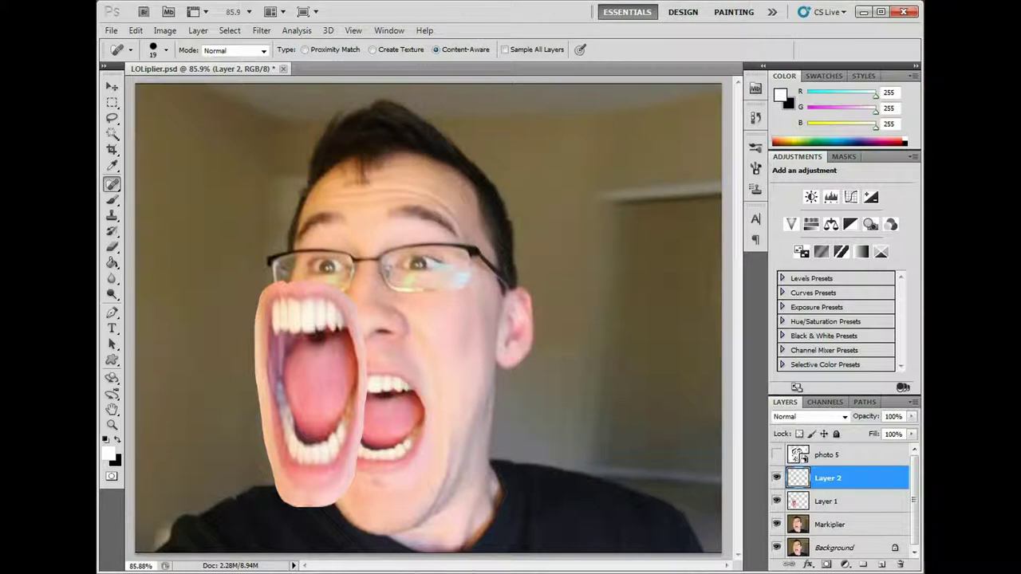
pyautogui.moveTo(112, 183); pyautogui.dragTo(160, 198)
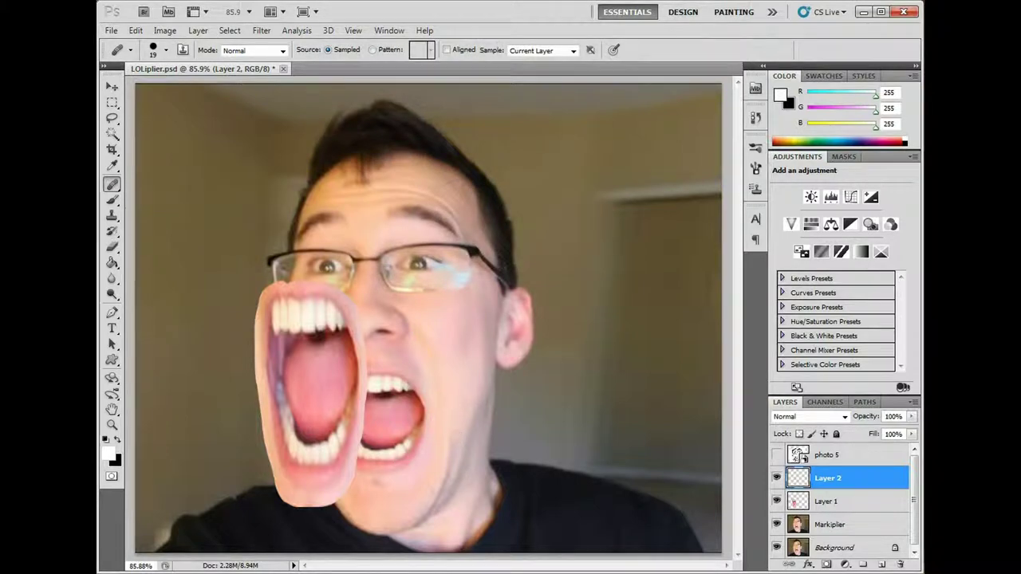
pyautogui.hotkey('alt', '[')
pyautogui.hotkey('alt', '[')
pyautogui.hotkey('alt', ']')
pyautogui.hotkey('alt', ']')
# Heal over the old mouth sampling Current & Below, and move Layer 2 below the mouth layer.
pyautogui.click(542, 50)
pyautogui.click(536, 68)
pyautogui.moveTo(410, 383); pyautogui.dragTo(416, 429)
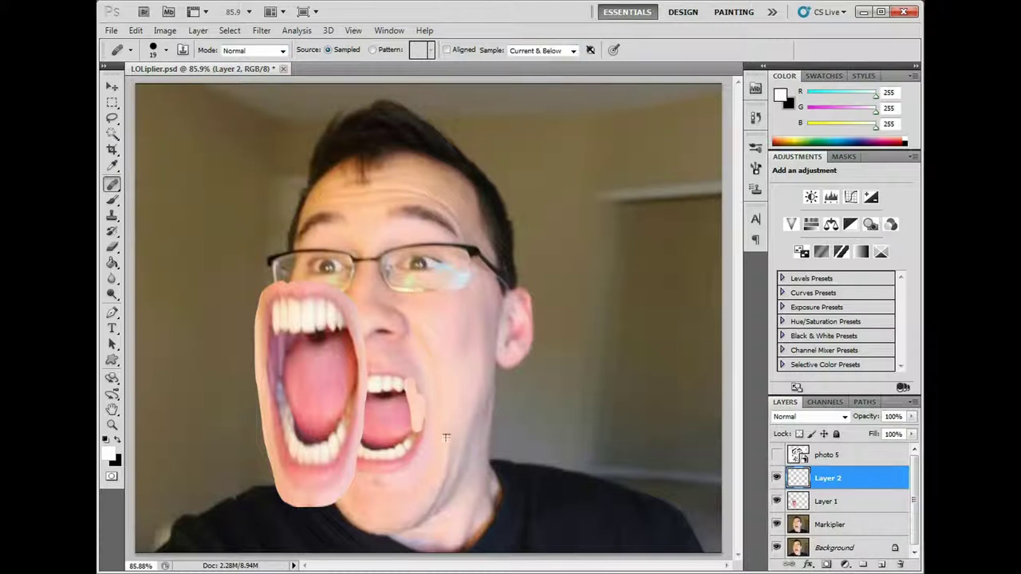
pyautogui.moveTo(405, 375)
pyautogui.mouseDown()
pyautogui.moveTo(405, 447)
pyautogui.moveTo(365, 448)
pyautogui.mouseUp()
pyautogui.hotkey('ctrl', '[')
# At brush size 85, blend the old mouth, nose, cheek and jaw into smooth skin.
pyautogui.click(165, 50)
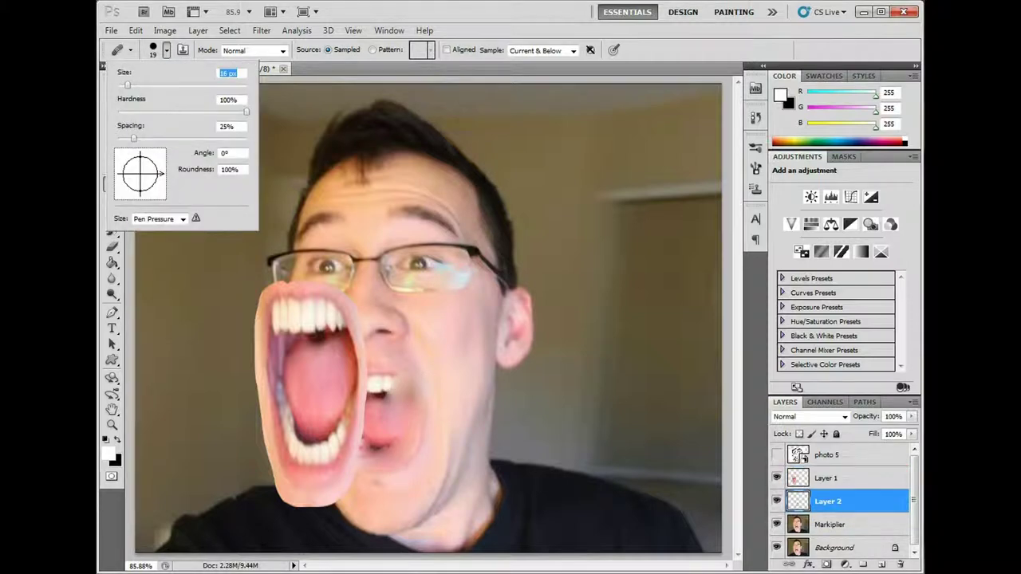
pyautogui.write('85')
pyautogui.press('Return')
pyautogui.moveTo(417, 421); pyautogui.dragTo(375, 447)
pyautogui.moveTo(379, 351); pyautogui.dragTo(382, 319)
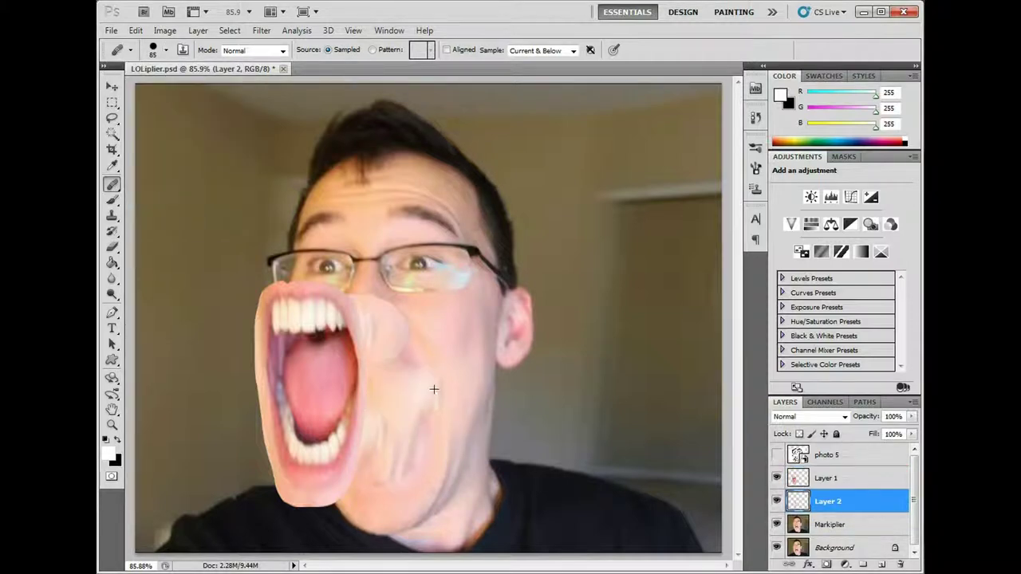
pyautogui.moveTo(431, 381)
pyautogui.mouseDown()
pyautogui.moveTo(399, 319)
pyautogui.moveTo(375, 354)
pyautogui.mouseUp()
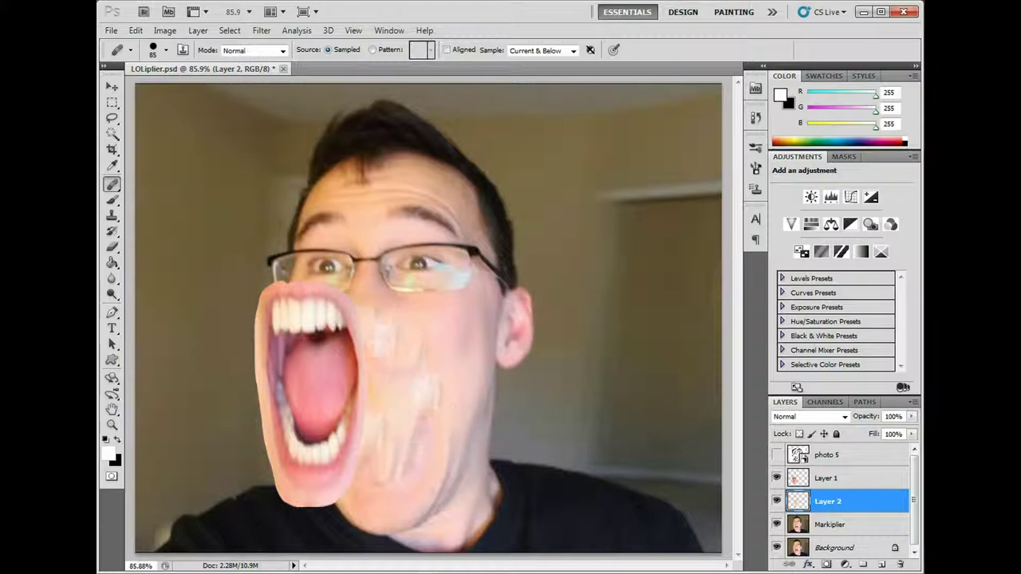
pyautogui.moveTo(384, 450); pyautogui.dragTo(376, 315)
pyautogui.moveTo(417, 384)
pyautogui.mouseDown()
pyautogui.moveTo(435, 461)
pyautogui.moveTo(400, 453)
pyautogui.mouseUp()
pyautogui.moveTo(368, 502); pyautogui.dragTo(383, 484)
pyautogui.click(389, 424)
# Set the Eraser size to 28 and make the stretched mouth layer active.
pyautogui.click(112, 247)
pyautogui.click(166, 50)
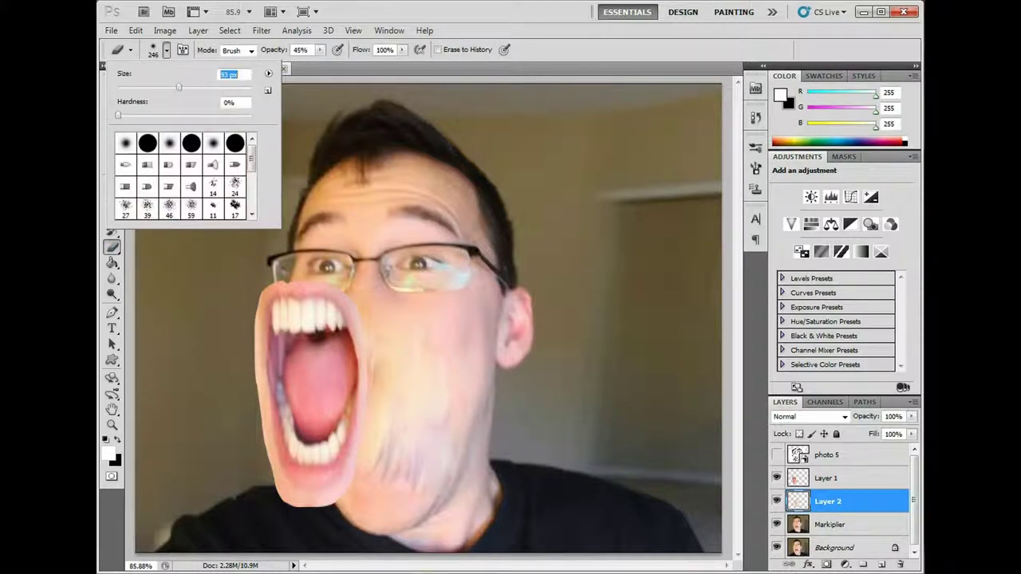
pyautogui.click(166, 50)
pyautogui.write('28')
pyautogui.press('Return')
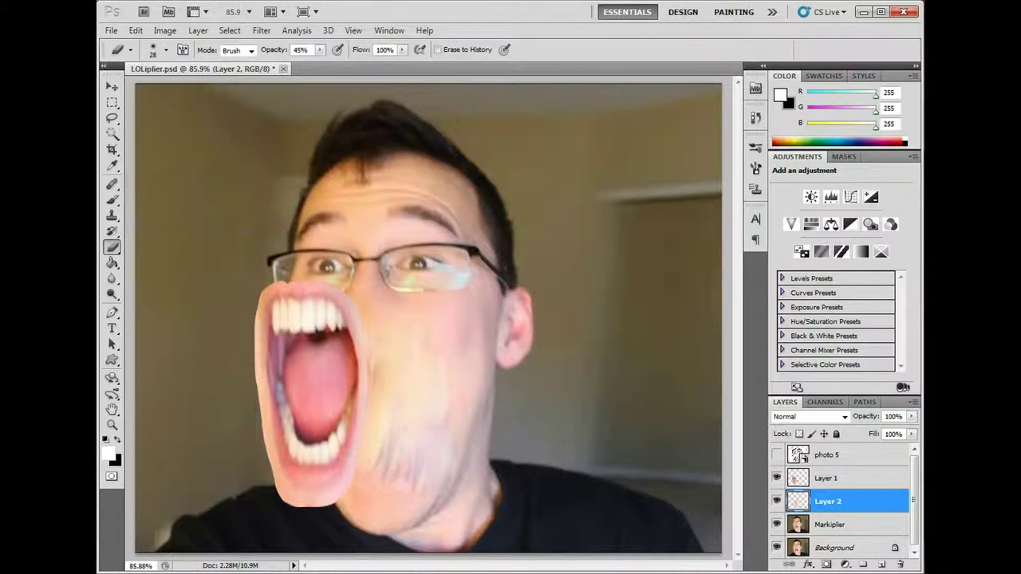
pyautogui.hotkey('alt', ']')
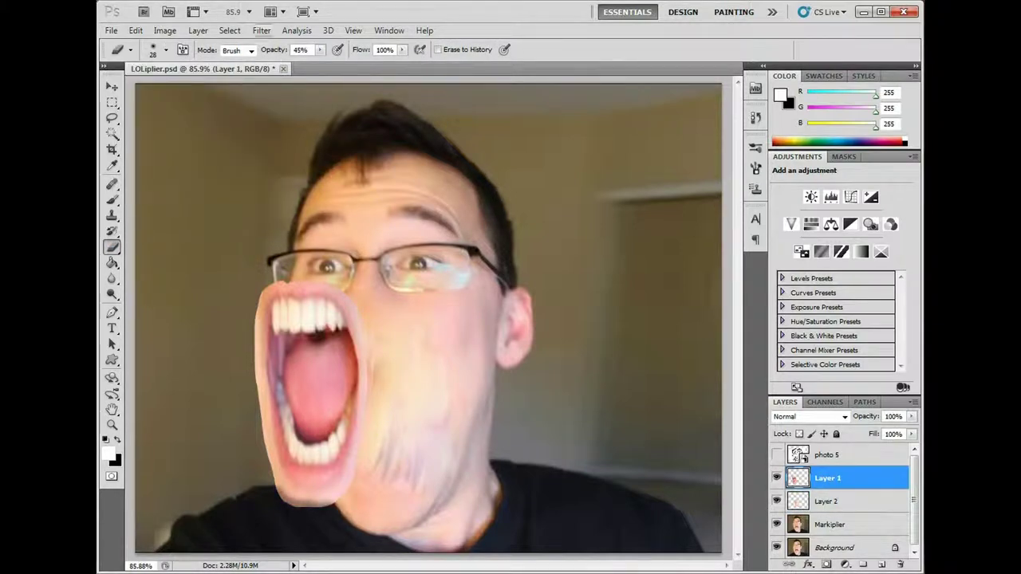
pyautogui.click(261, 30)
pyautogui.click(275, 117)
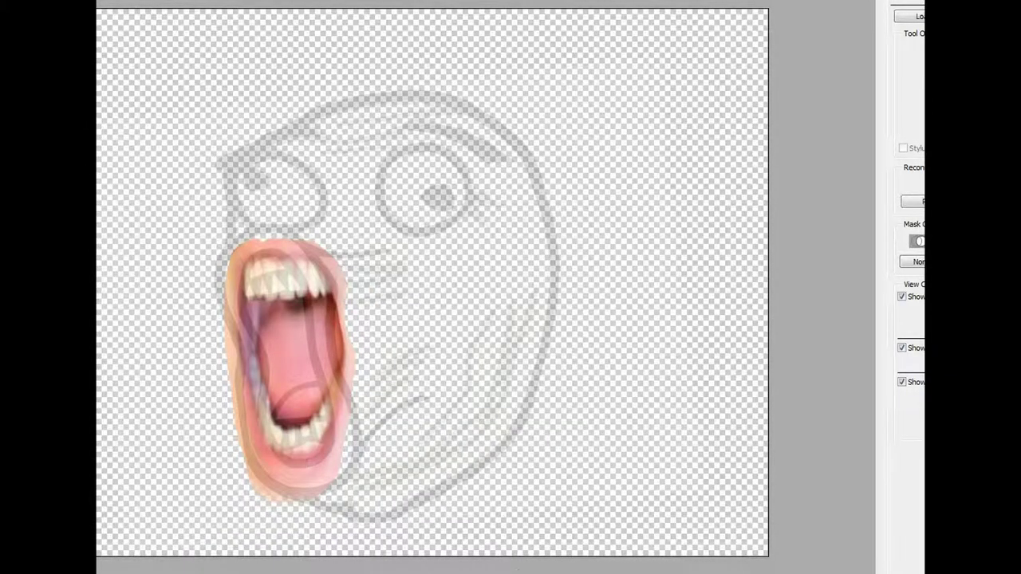
# Forward Warp the mouth's left, right and lower edges into the LOL mouth outline and apply.
pyautogui.moveTo(494, 311); pyautogui.dragTo(465, 310)
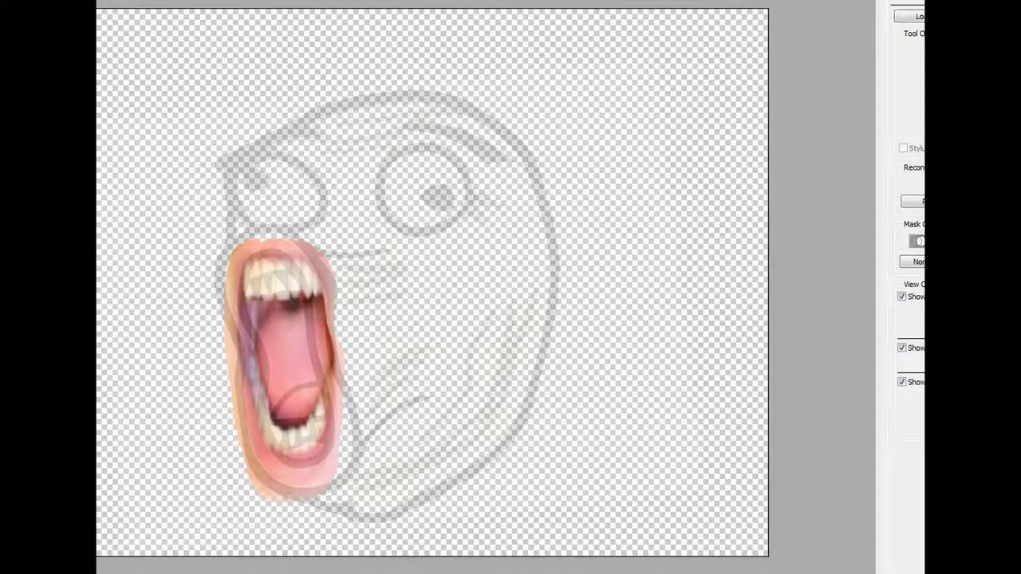
pyautogui.moveTo(271, 279); pyautogui.dragTo(227, 279)
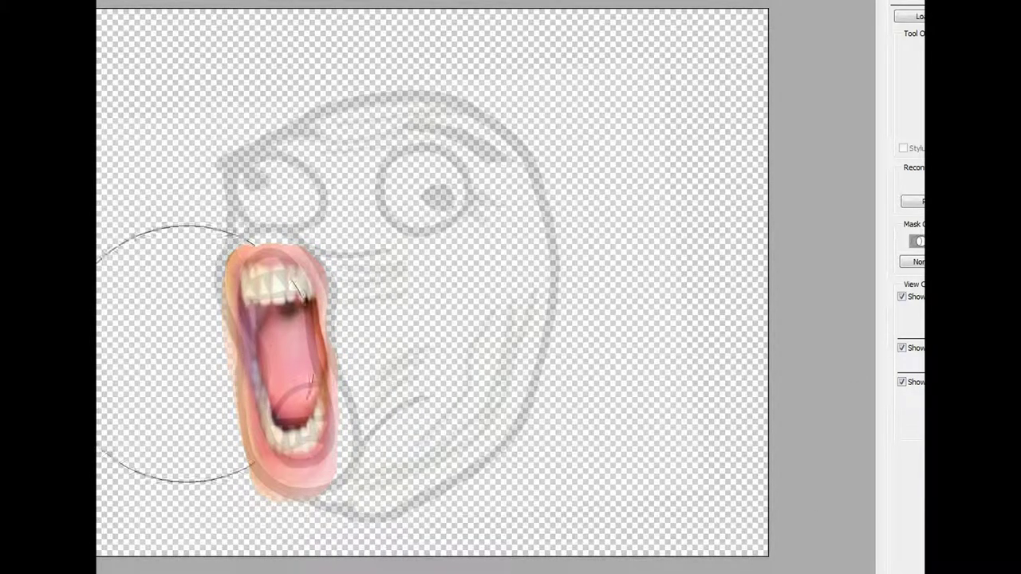
pyautogui.moveTo(228, 558); pyautogui.dragTo(355, 474)
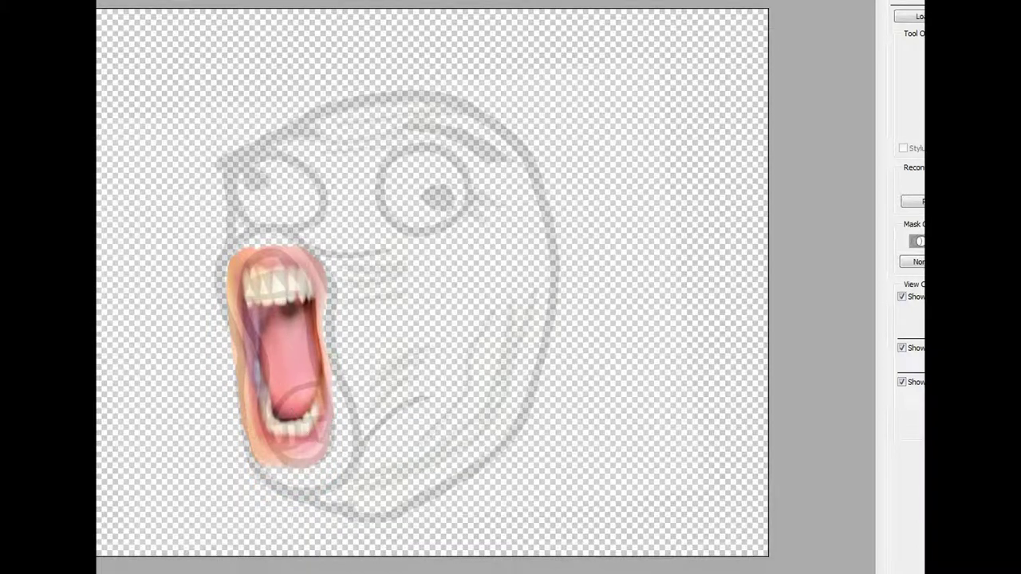
pyautogui.moveTo(171, 358); pyautogui.dragTo(227, 351)
pyautogui.press('Return')
pyautogui.press('v')
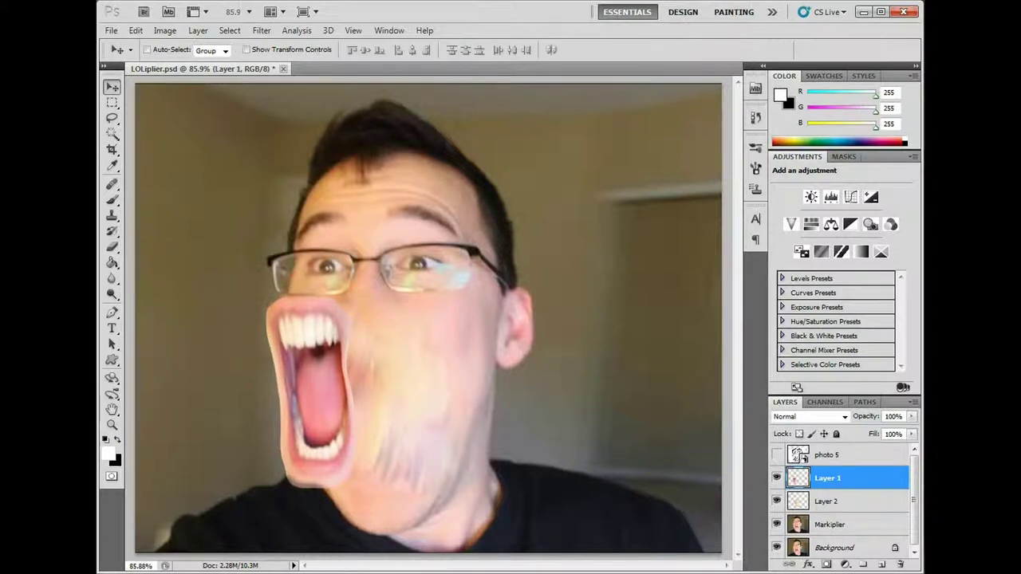
# Zoomed in, Healing Brush the smeared left cheek and chin beside the stretched mouth.
pyautogui.press('j')
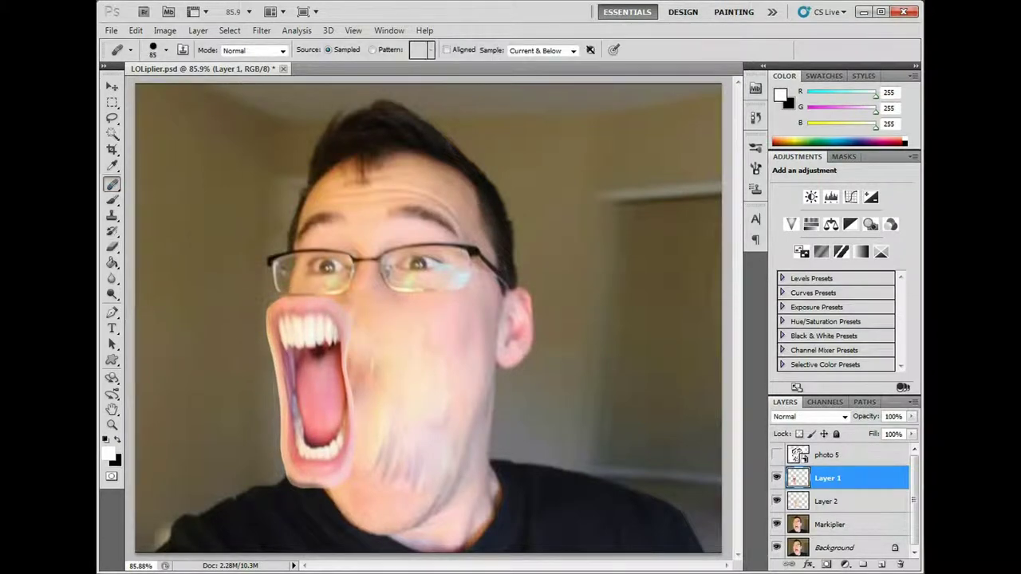
pyautogui.moveTo(366, 331); pyautogui.dragTo(359, 492)
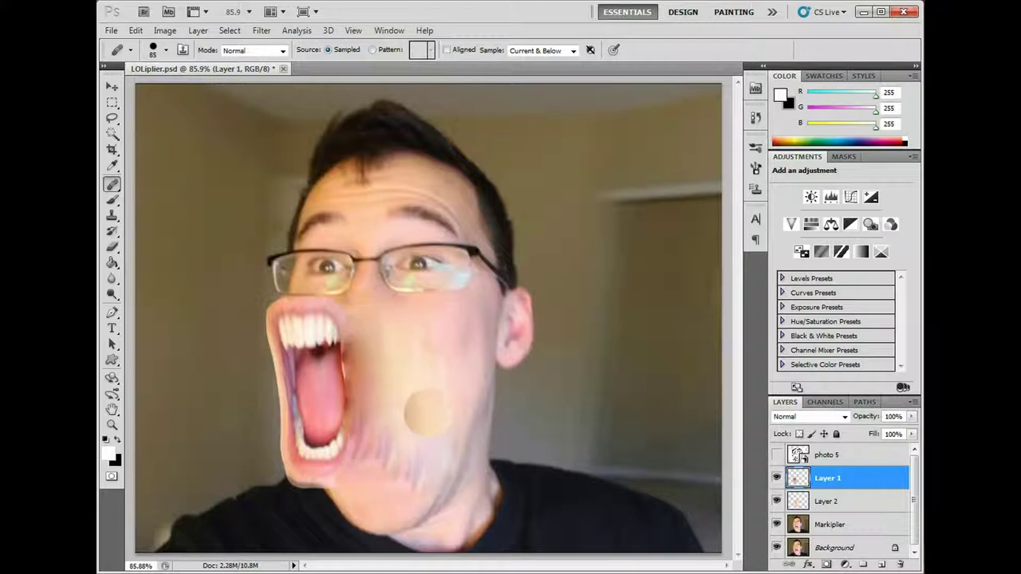
pyautogui.click(166, 50)
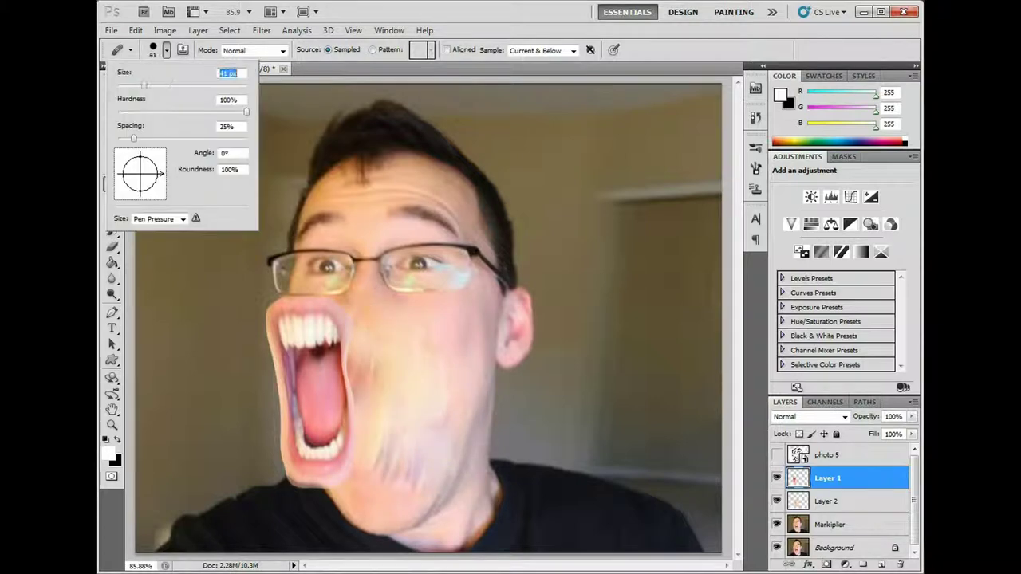
pyautogui.press('Return')
pyautogui.moveTo(356, 359); pyautogui.dragTo(418, 377)
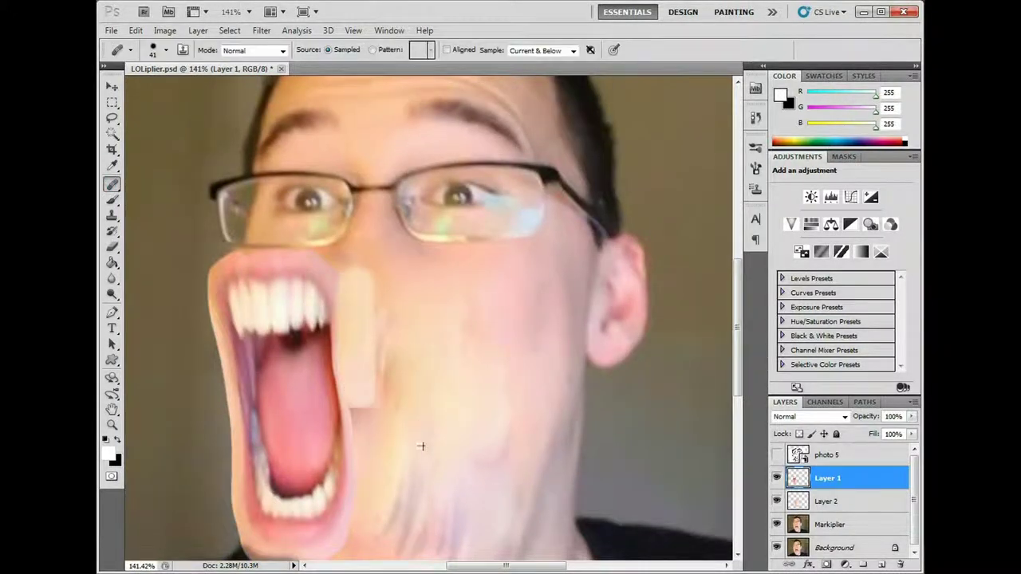
pyautogui.moveTo(418, 378); pyautogui.dragTo(429, 495)
pyautogui.scroll(-1, 413, 321)
pyautogui.moveTo(412, 322); pyautogui.dragTo(388, 428)
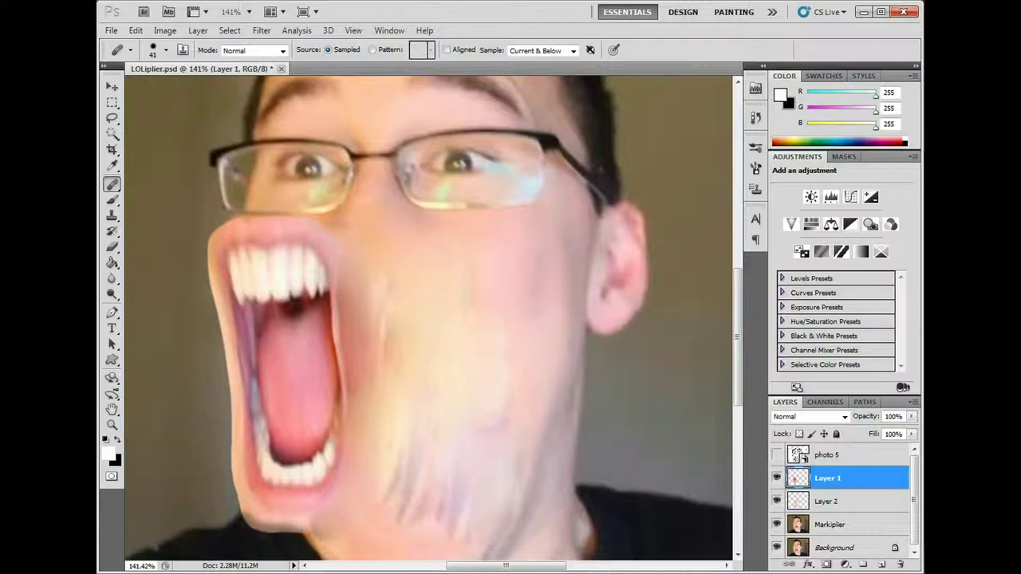
pyautogui.scroll(-1, 343, 478)
pyautogui.click(262, 30)
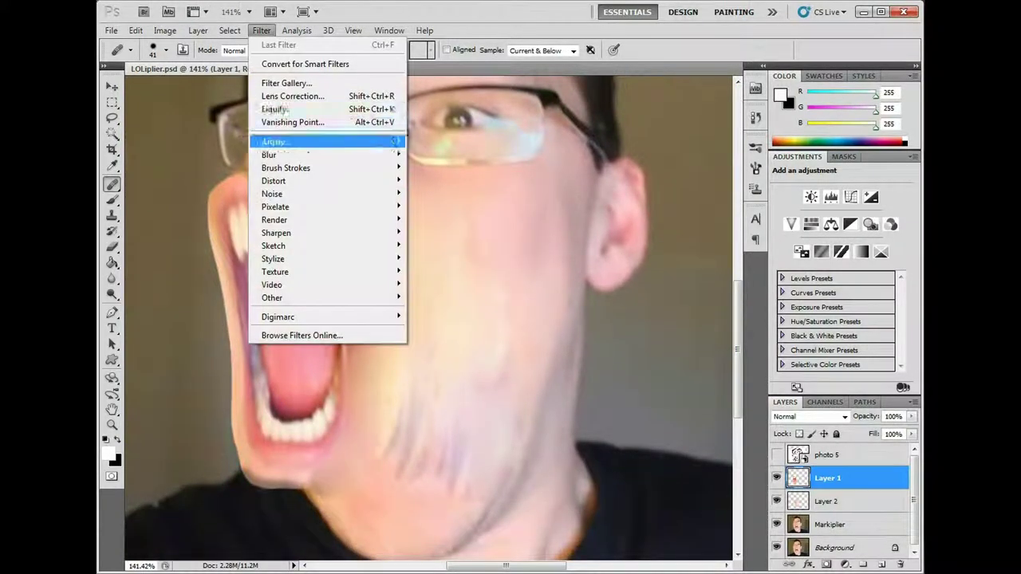
# Smooth the dark jaw edge above the shirt.
pyautogui.click(273, 142)
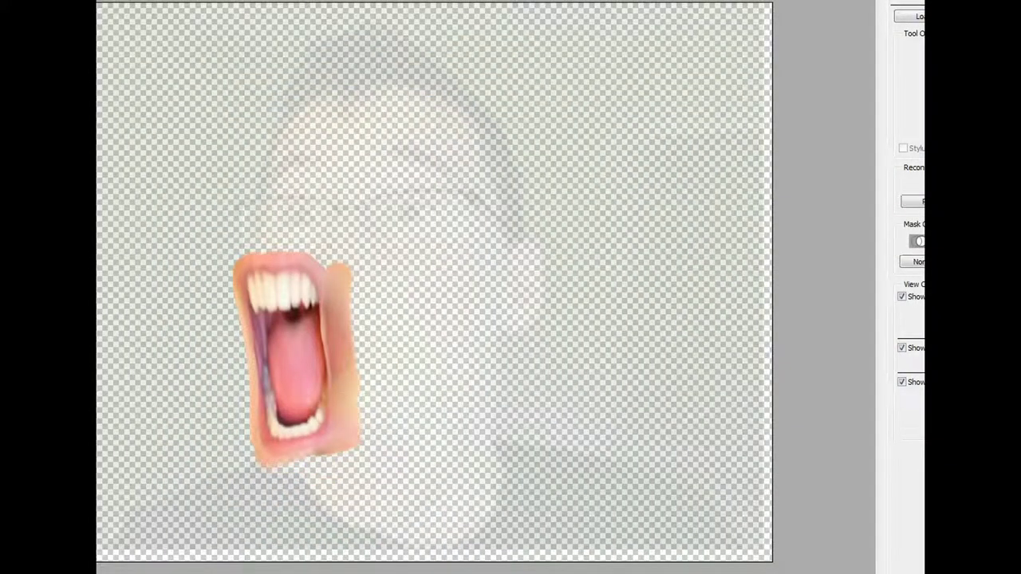
pyautogui.press('Escape')
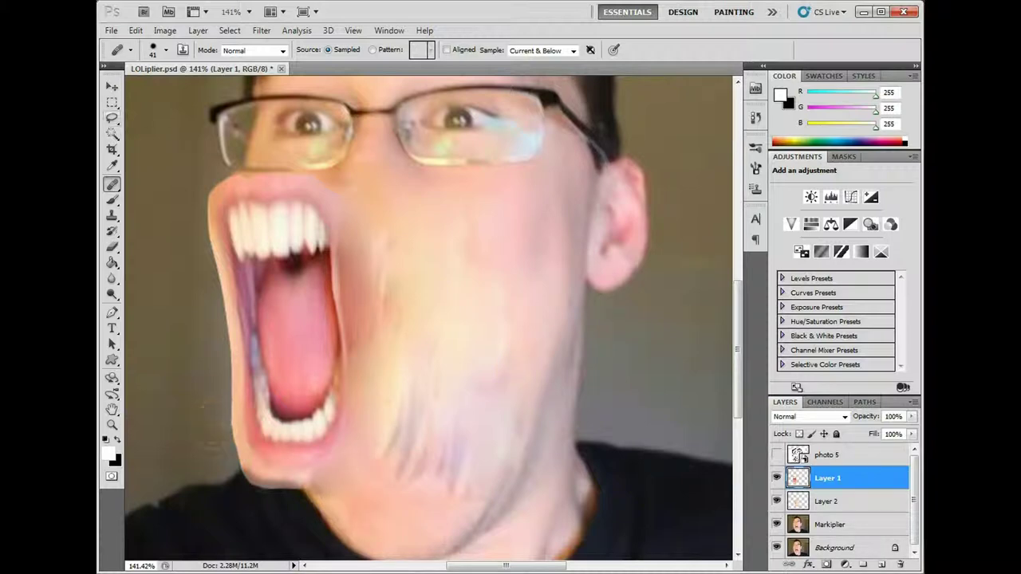
pyautogui.moveTo(259, 477); pyautogui.dragTo(355, 477)
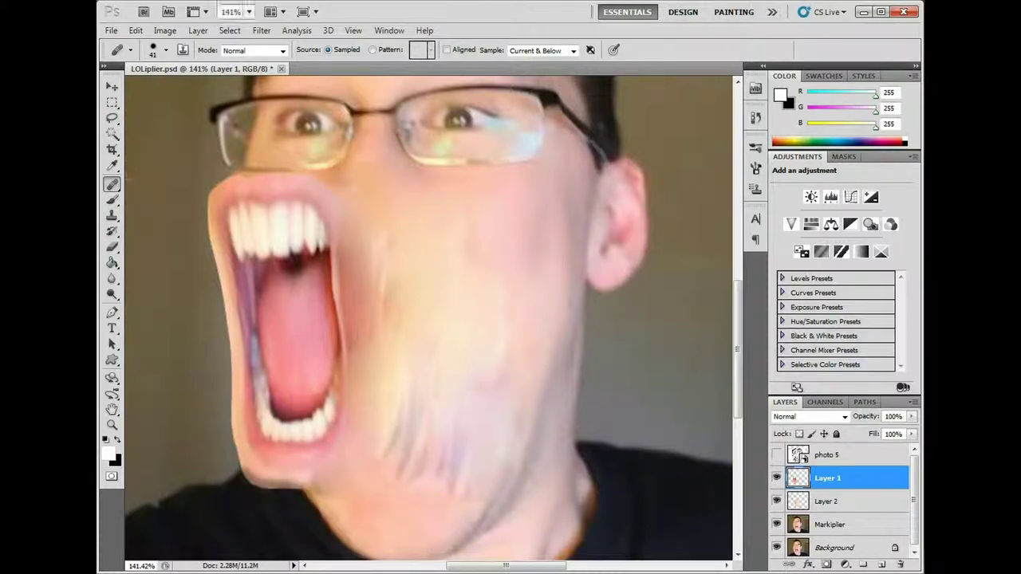
pyautogui.click(260, 30)
pyautogui.click(271, 112)
# Liquify the mouth's lower-right edge into a jutting jaw, then heal the cheek's dark spot and seam.
pyautogui.moveTo(252, 448); pyautogui.dragTo(263, 467)
pyautogui.moveTo(343, 435)
pyautogui.mouseDown()
pyautogui.moveTo(365, 446)
pyautogui.moveTo(389, 423)
pyautogui.mouseUp()
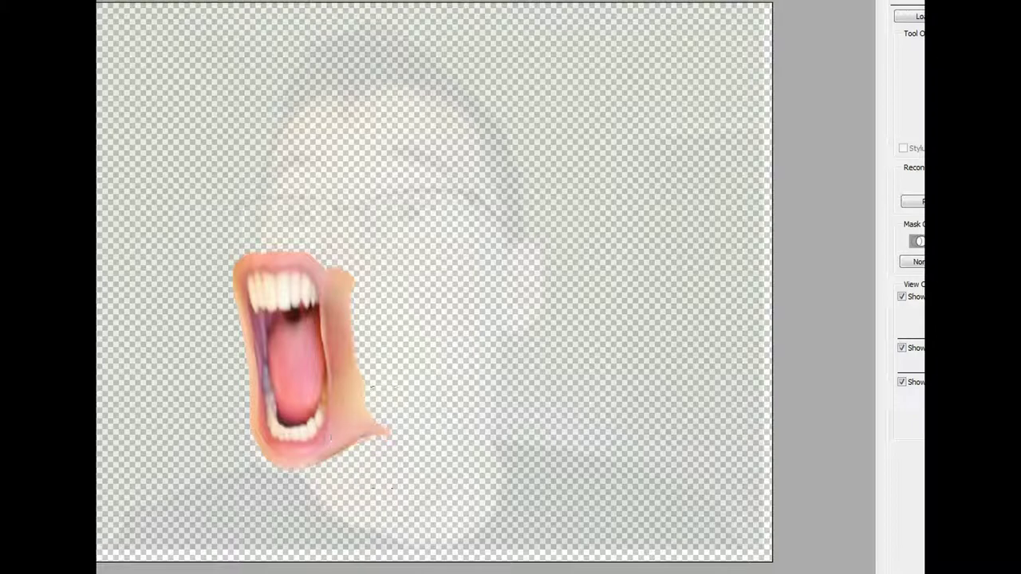
pyautogui.moveTo(351, 307); pyautogui.dragTo(387, 315)
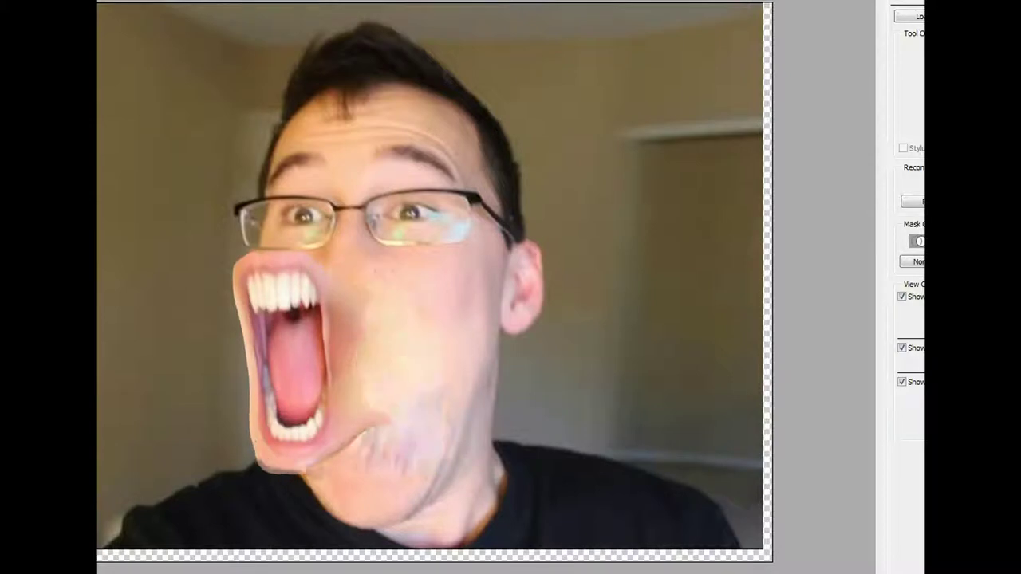
pyautogui.moveTo(376, 422); pyautogui.dragTo(351, 462)
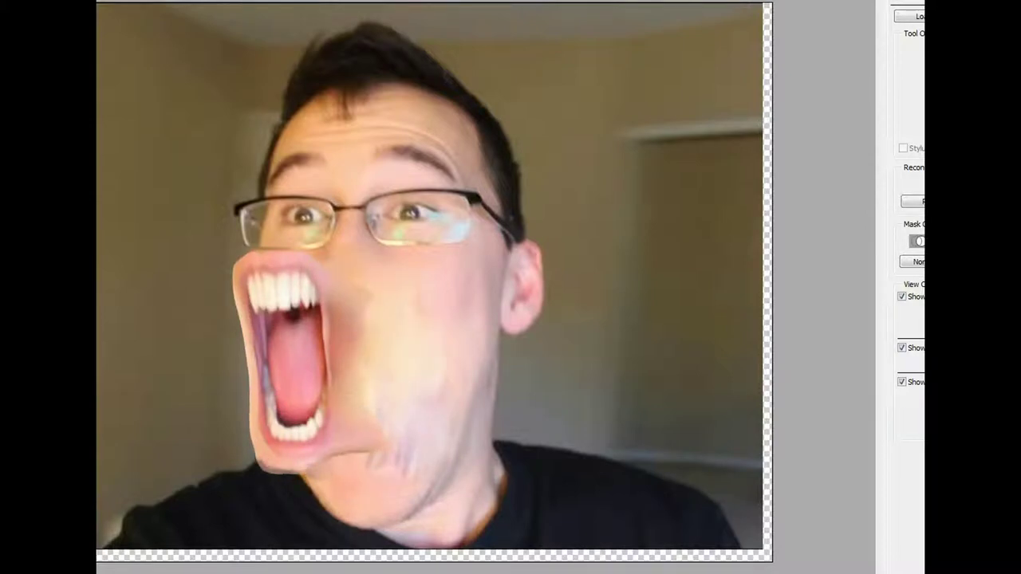
pyautogui.moveTo(379, 289); pyautogui.dragTo(389, 293)
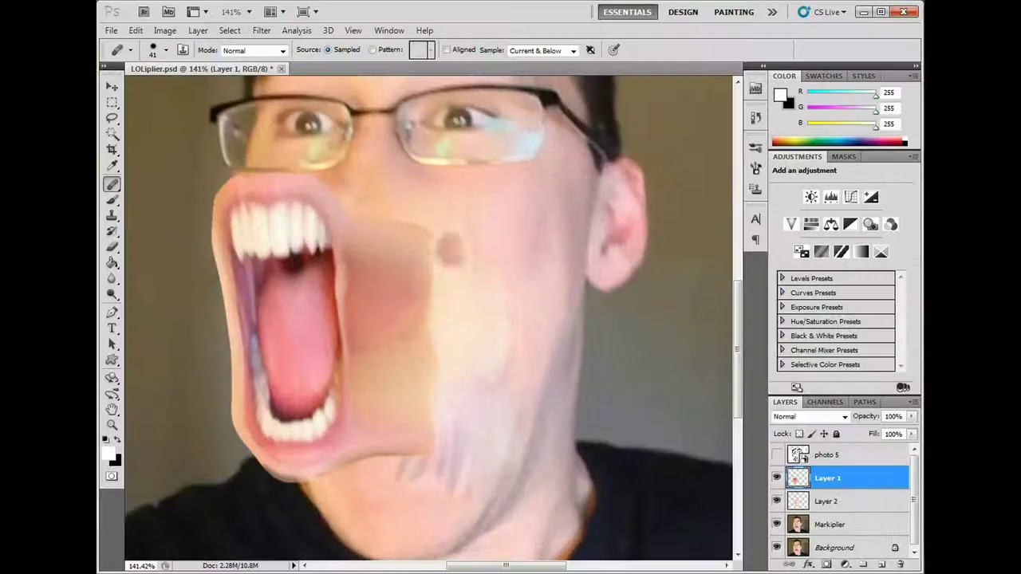
pyautogui.click(441, 242)
pyautogui.moveTo(416, 231); pyautogui.dragTo(418, 423)
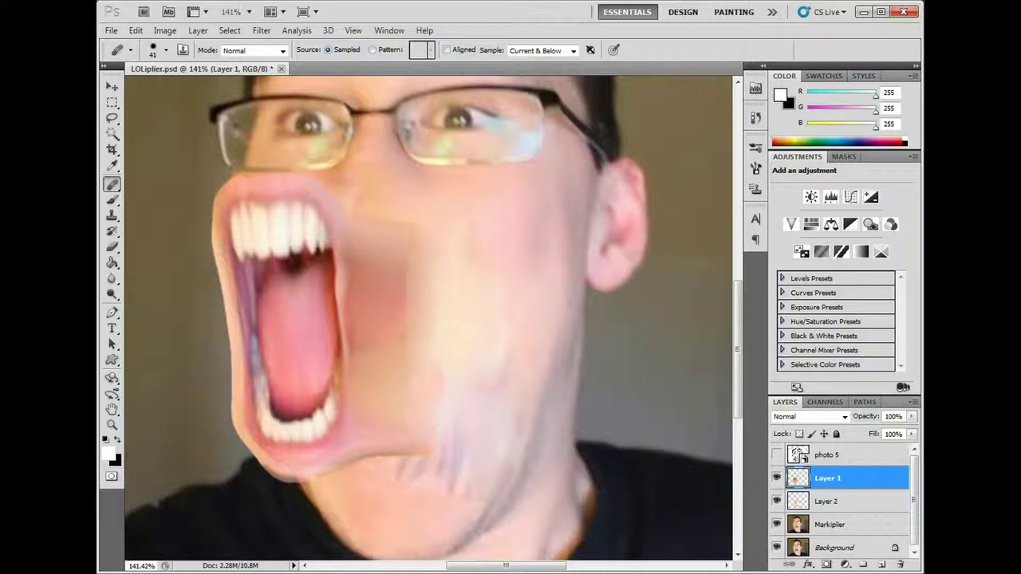
# Lasso the right eye's iris and copy it from the photo layer onto Layer 3.
pyautogui.scroll(3, 420, 380)
pyautogui.press('l')
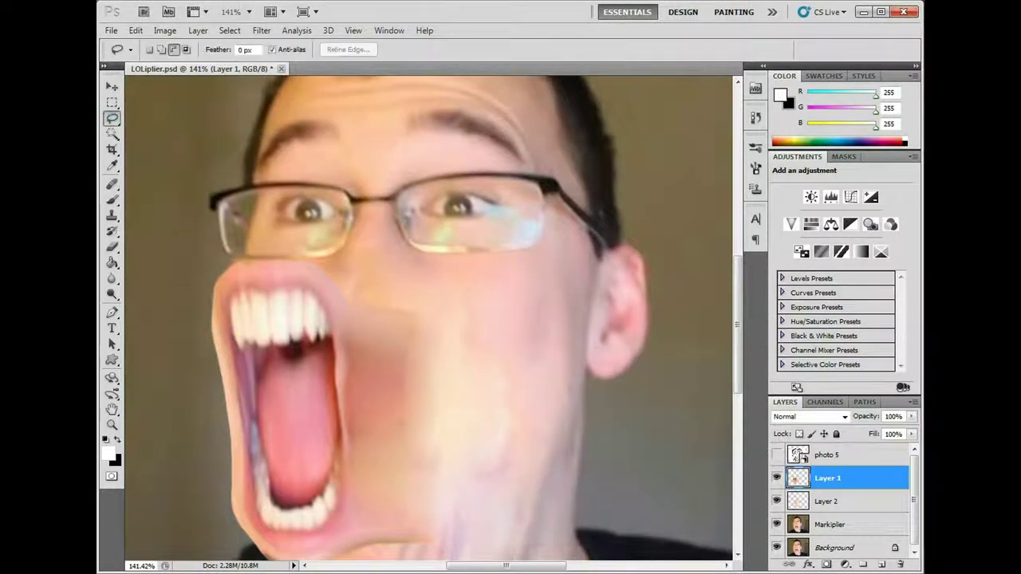
pyautogui.moveTo(443, 204); pyautogui.dragTo(447, 220)
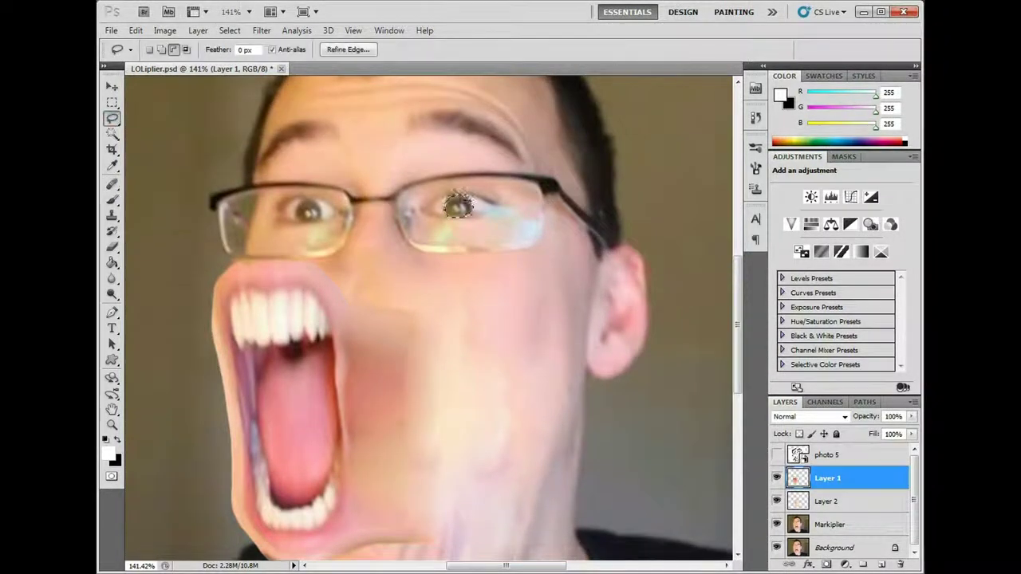
pyautogui.hotkey('ctrl', 'j')
pyautogui.press('Return')
pyautogui.hotkey('alt', '[')
pyautogui.hotkey('alt', '[')
pyautogui.hotkey('ctrl', 'j')
pyautogui.press('v')
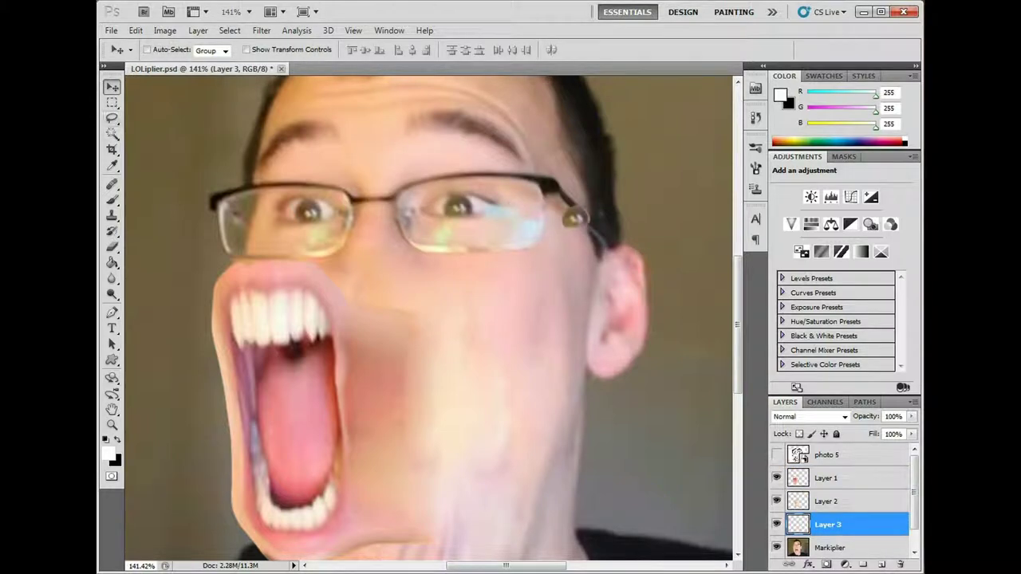
pyautogui.press('j')
pyautogui.scroll(1, 421, 319)
# Zoom in on the right eye and try a 15 px Healing Brush over the iris, then undo.
pyautogui.press('z')
pyautogui.click(455, 233)
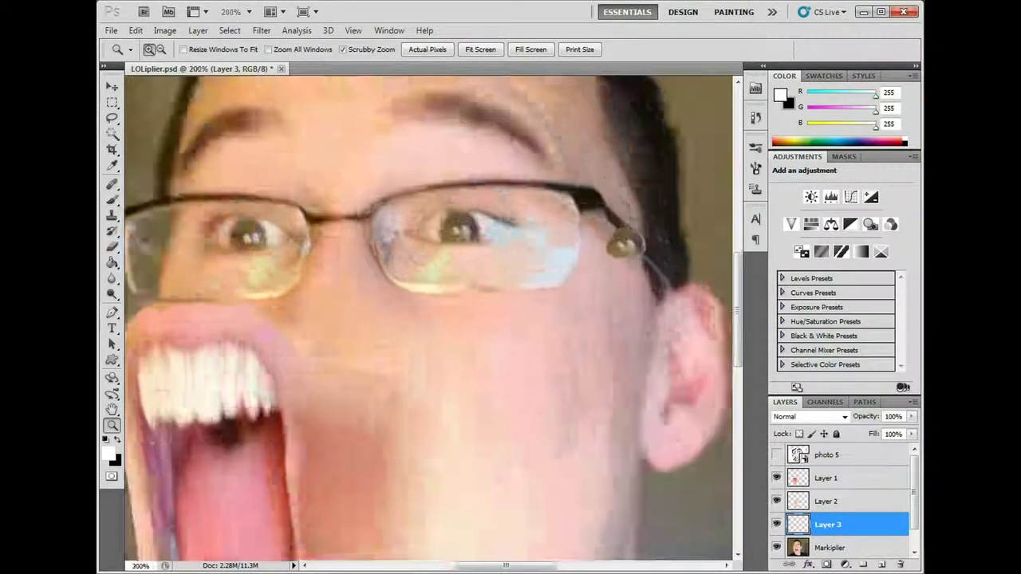
pyautogui.press('j')
pyautogui.click(166, 50)
pyautogui.write('15')
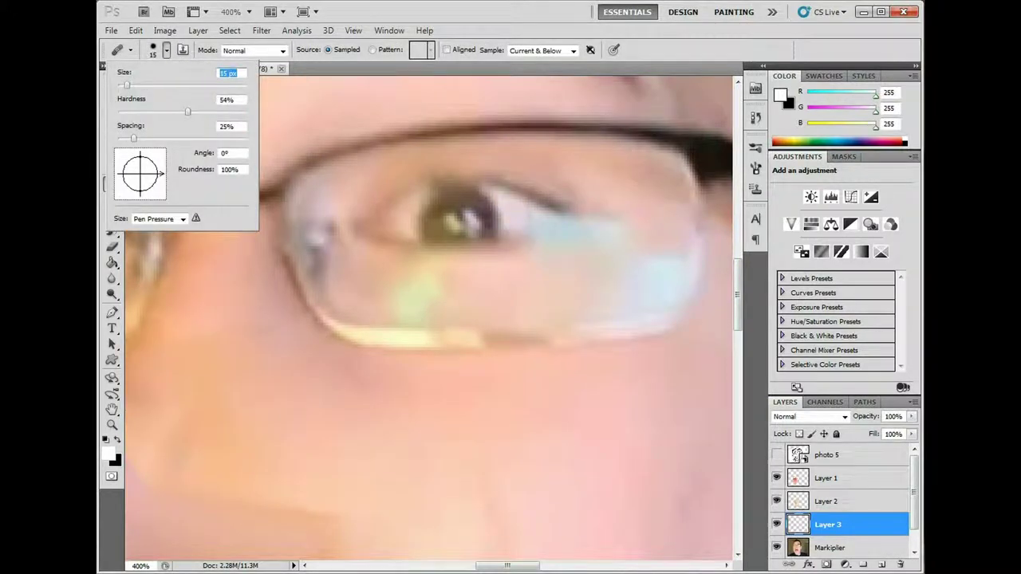
pyautogui.press('Return')
pyautogui.moveTo(494, 214)
pyautogui.mouseDown()
pyautogui.moveTo(478, 199)
pyautogui.moveTo(431, 208)
pyautogui.moveTo(471, 215)
pyautogui.moveTo(434, 211)
pyautogui.moveTo(445, 204)
pyautogui.moveTo(487, 227)
pyautogui.moveTo(467, 212)
pyautogui.moveTo(435, 220)
pyautogui.moveTo(517, 207)
pyautogui.mouseUp()
pyautogui.hotkey('ctrl', 'alt', 'z')
pyautogui.hotkey('ctrl', 'alt', 'z')
pyautogui.hotkey('ctrl', 'alt', 'z')
pyautogui.hotkey('ctrl', 'alt', 'z')
pyautogui.hotkey('ctrl', 'alt', 'z')
# Paint near-white over the right eye's iris with the Brush.
pyautogui.press('b')
pyautogui.click(109, 453)
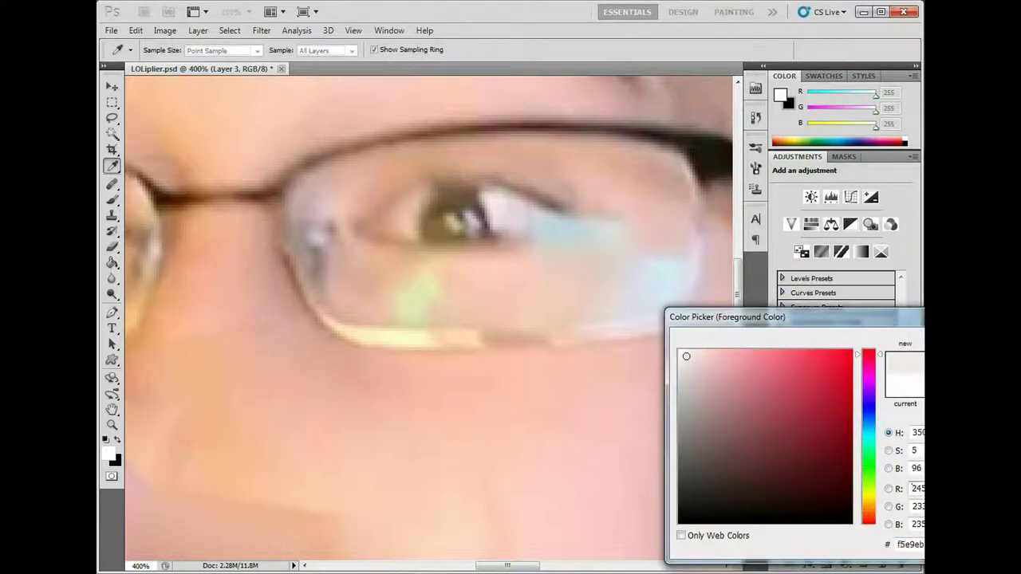
pyautogui.press('Return')
pyautogui.moveTo(430, 205)
pyautogui.mouseDown()
pyautogui.moveTo(478, 235)
pyautogui.moveTo(510, 227)
pyautogui.mouseUp()
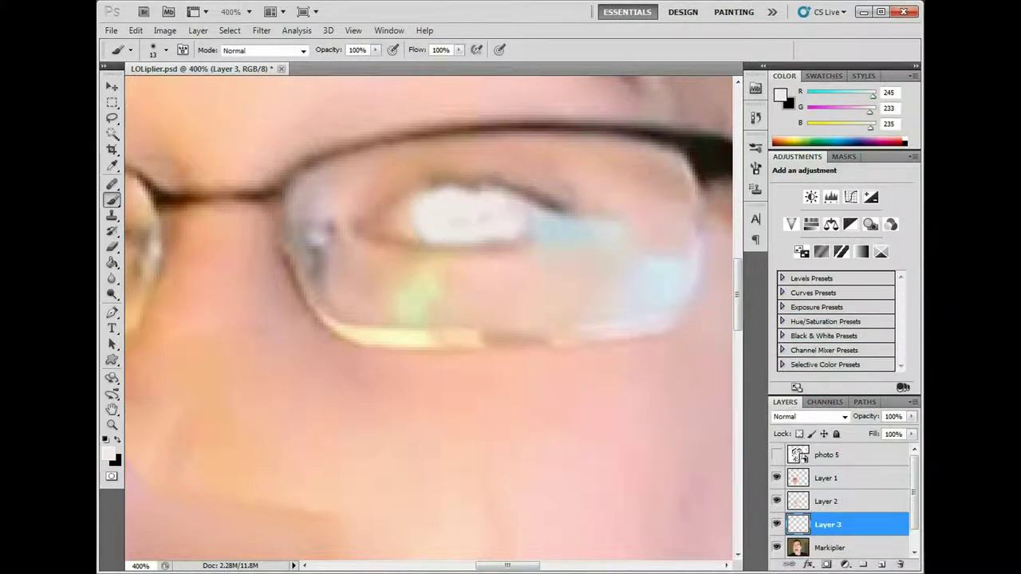
# Sample the nearby skin tone, heal the white patch into it, and shift Layer 3's piece.
pyautogui.click(166, 50)
pyautogui.keyDown('alt'); pyautogui.click(427, 374); pyautogui.keyUp('alt')
pyautogui.click(109, 453)
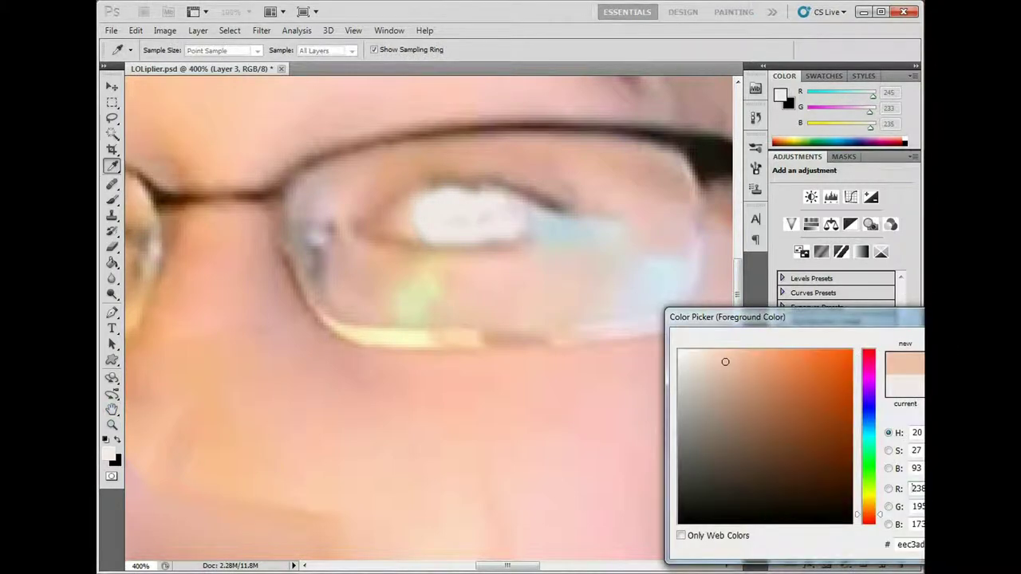
pyautogui.press('Return')
pyautogui.press('j')
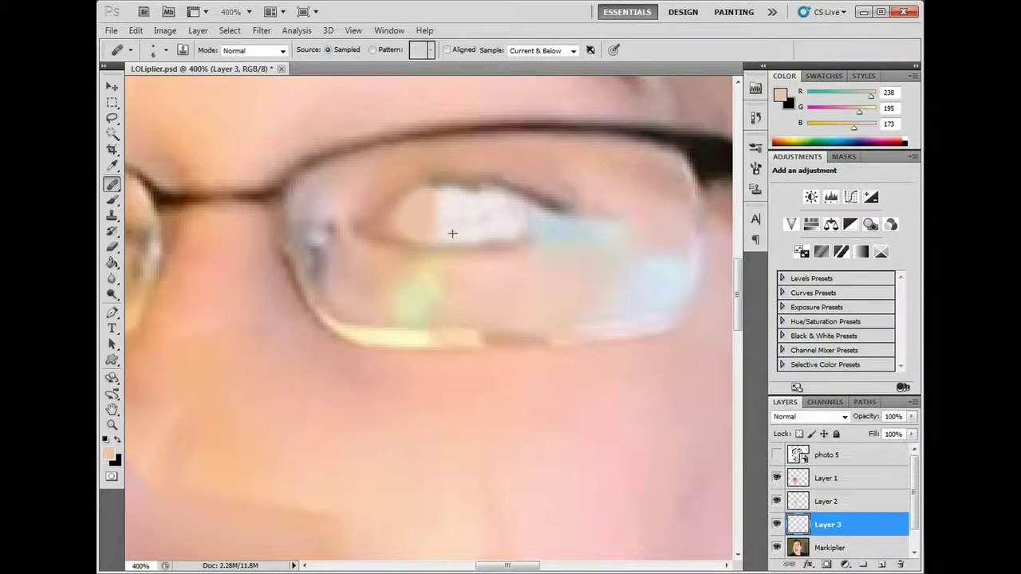
pyautogui.moveTo(483, 213)
pyautogui.mouseDown()
pyautogui.moveTo(443, 223)
pyautogui.moveTo(419, 213)
pyautogui.mouseUp()
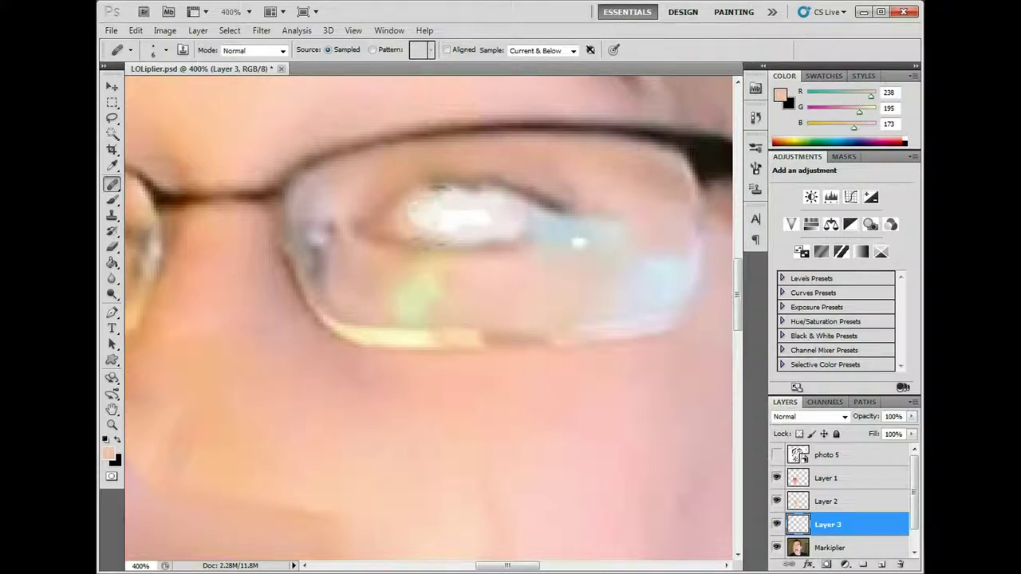
pyautogui.press('v')
pyautogui.moveTo(471, 283)
pyautogui.mouseDown()
pyautogui.moveTo(398, 283)
pyautogui.moveTo(468, 289)
pyautogui.mouseUp()
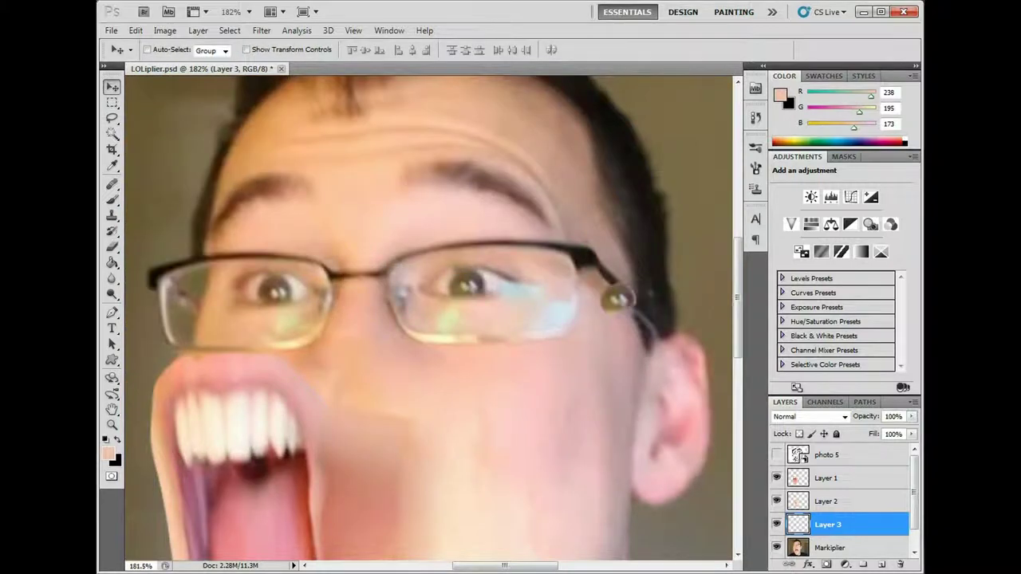
# On new Layer 4, paint the right eye light pink-white over the pupil.
pyautogui.hotkey('ctrl', 'shift', 'alt', 'n')
pyautogui.press('b')
pyautogui.moveTo(451, 279)
pyautogui.mouseDown()
pyautogui.moveTo(480, 280)
pyautogui.moveTo(467, 291)
pyautogui.mouseUp()
pyautogui.hotkey('ctrl', 'z')
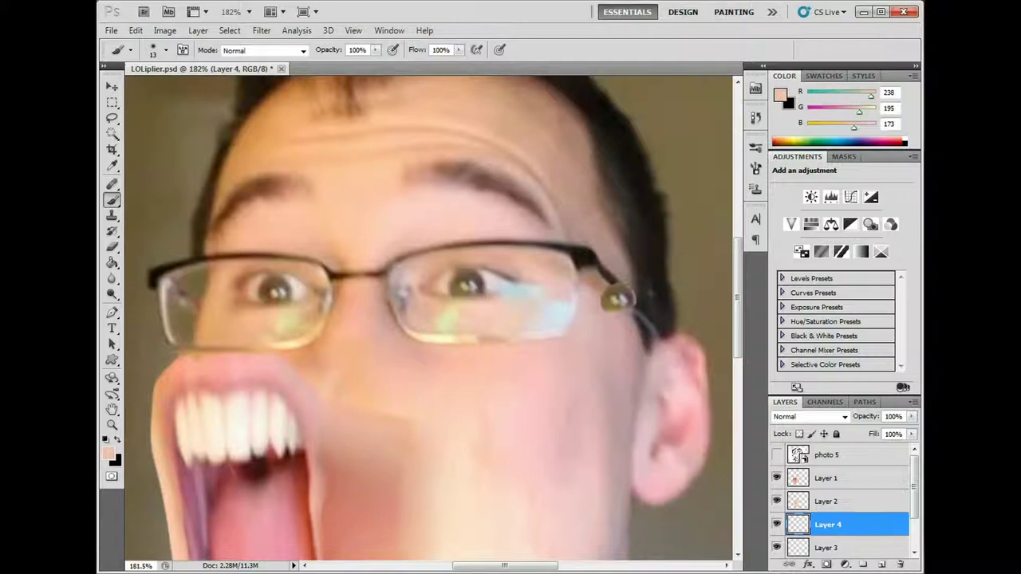
pyautogui.click(109, 453)
pyautogui.click(905, 363)
pyautogui.moveTo(451, 273); pyautogui.dragTo(491, 295)
# Move Layer 3 above Layer 4 and place the pupil back inside the right lens.
pyautogui.doubleClick(869, 524)
pyautogui.press('Escape')
pyautogui.moveTo(827, 547); pyautogui.dragTo(827, 519)
pyautogui.press('v')
pyautogui.moveTo(614, 299)
pyautogui.mouseDown()
pyautogui.moveTo(482, 279)
pyautogui.moveTo(494, 285)
pyautogui.mouseUp()
pyautogui.click(112, 248)
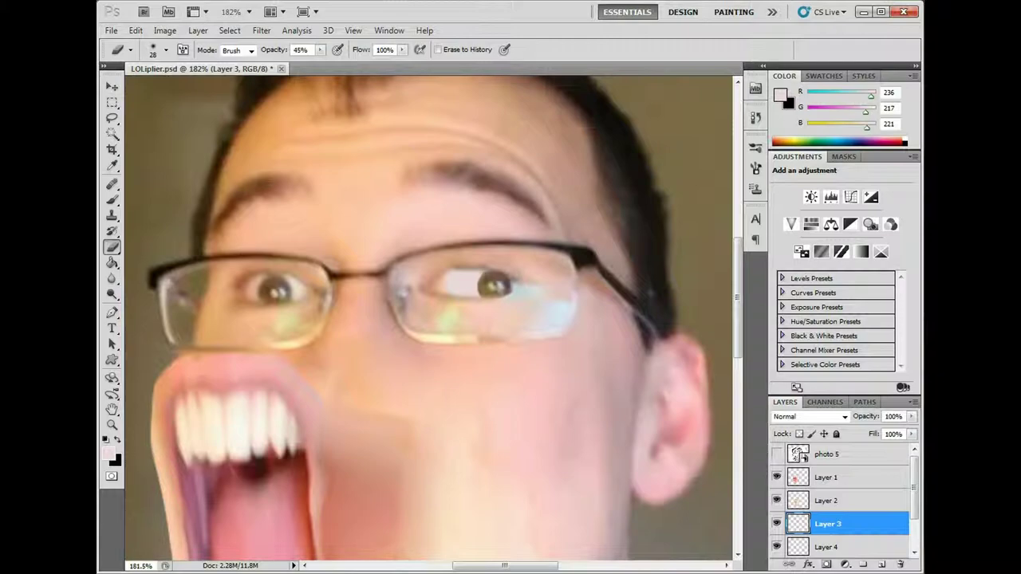
pyautogui.click(261, 30)
pyautogui.click(291, 107)
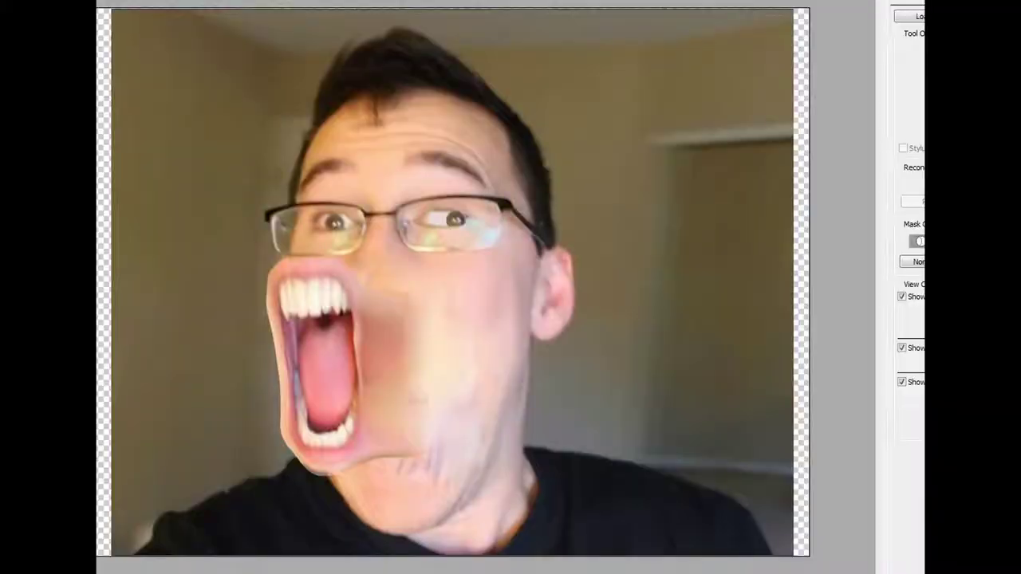
# Warp the lower lens and cheek under the right eye upward, then activate the Markiplier layer with Lasso.
pyautogui.scroll(3, 478, 203)
pyautogui.scroll(2, 478, 203)
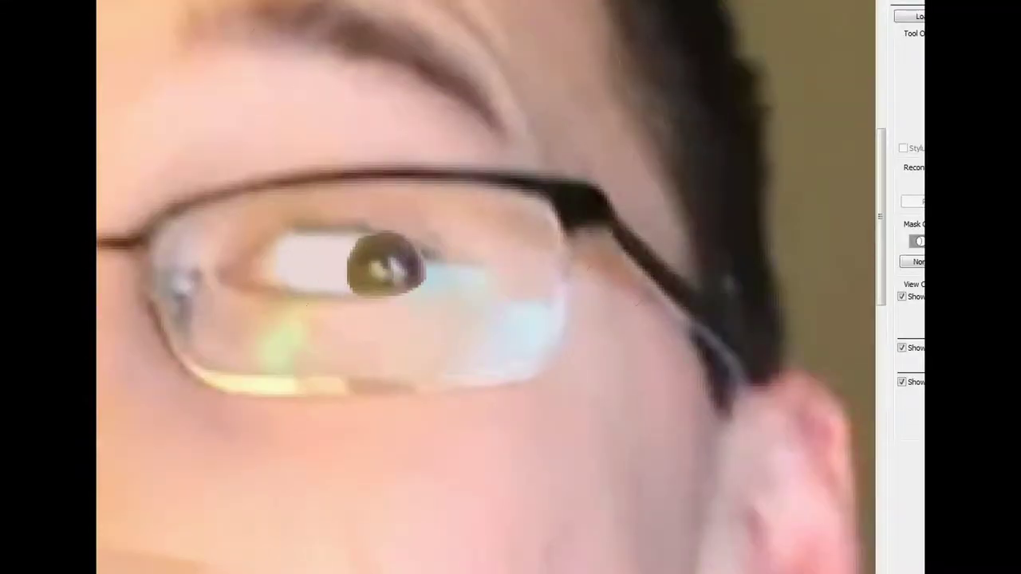
pyautogui.moveTo(403, 365); pyautogui.dragTo(414, 187)
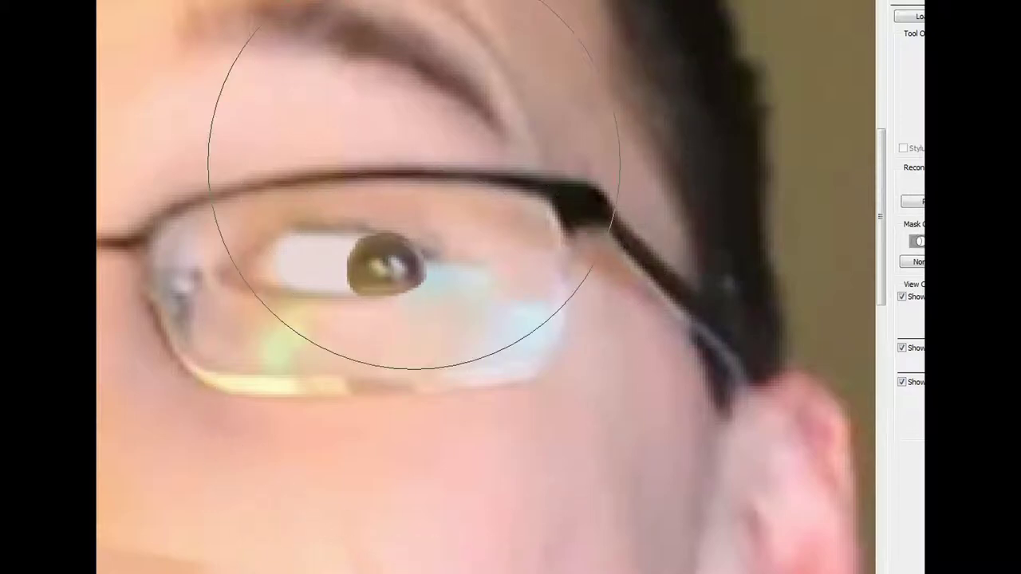
pyautogui.press('Return')
pyautogui.hotkey('alt', '[')
pyautogui.hotkey('alt', '[')
pyautogui.press('l')
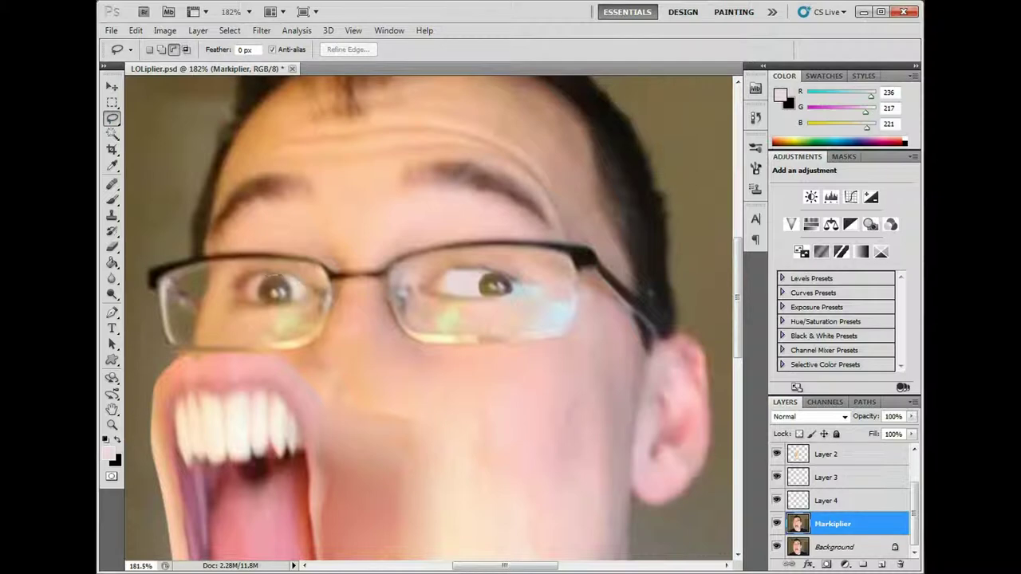
# Add empty Layers 5 and 6, leave Layer 5 active with the Brush, and fit the image on screen.
pyautogui.hotkey('ctrl', 'shift', 'alt', 'n')
pyautogui.hotkey('ctrl', 'shift', 'alt', 'n')
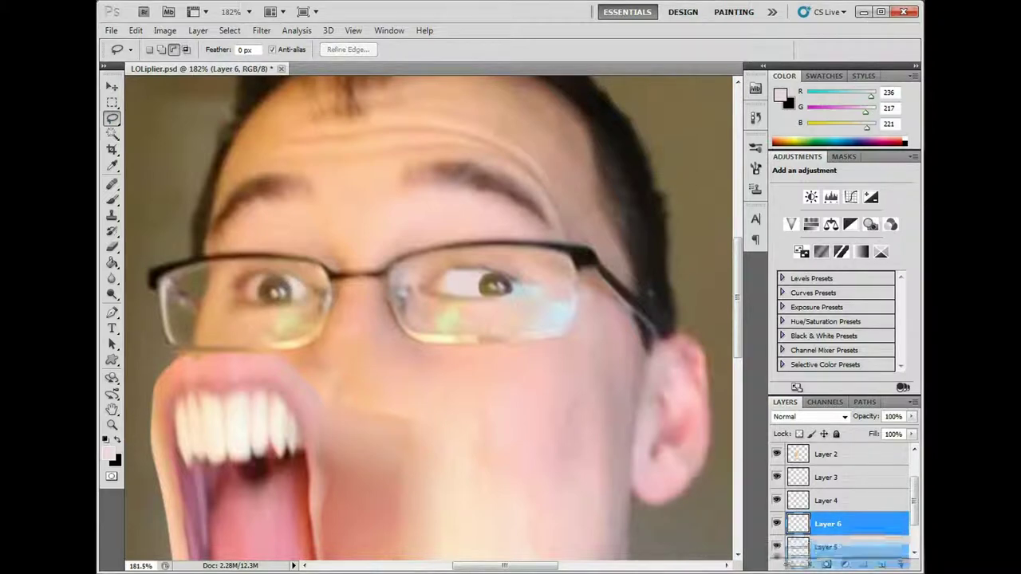
pyautogui.hotkey('alt', '[')
pyautogui.press('v')
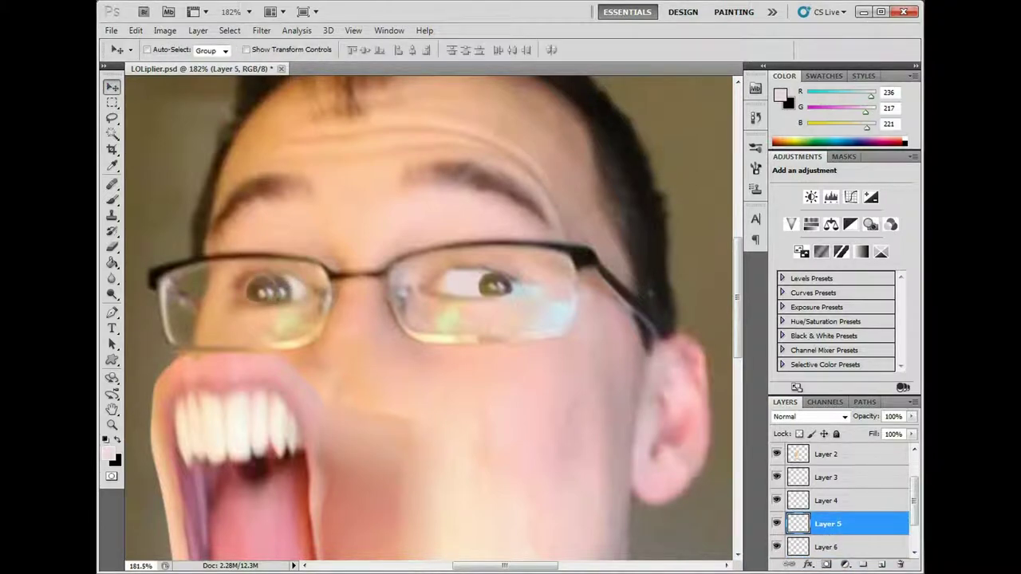
pyautogui.hotkey('alt', ']')
pyautogui.press('b')
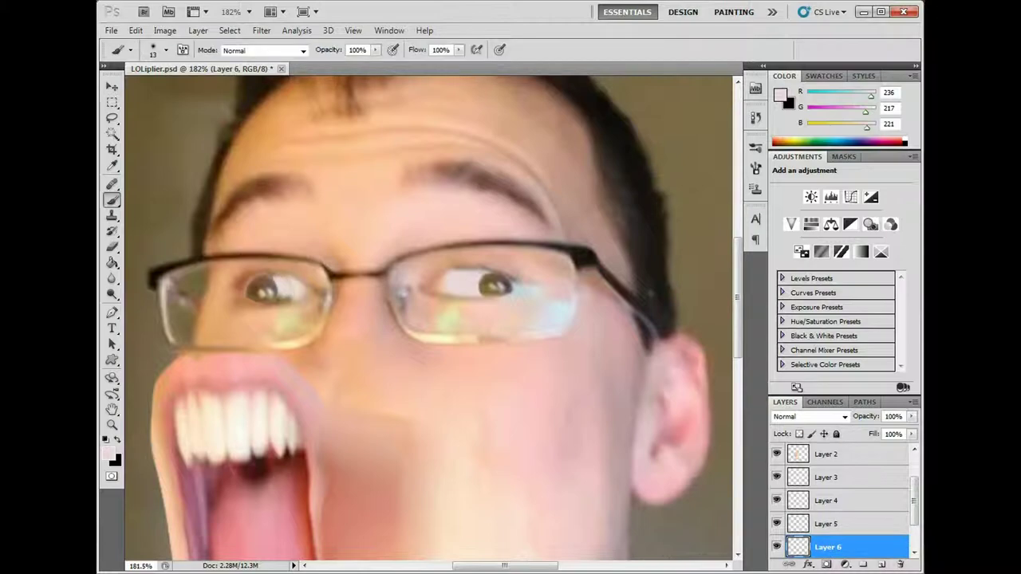
pyautogui.hotkey('alt', '[')
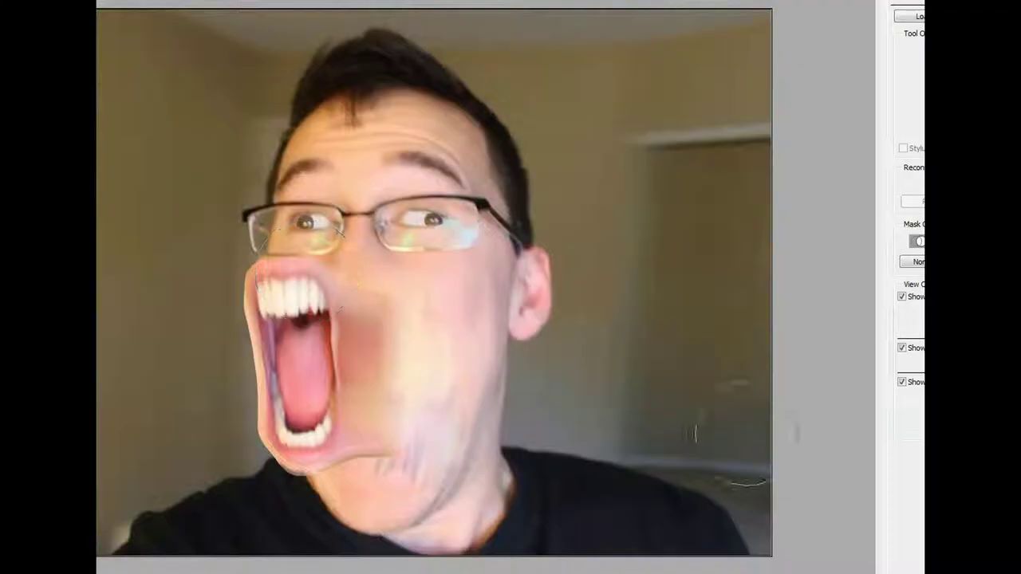
pyautogui.hotkey('ctrl', '+')
pyautogui.hotkey('ctrl', '+')
pyautogui.hotkey('ctrl', '+')
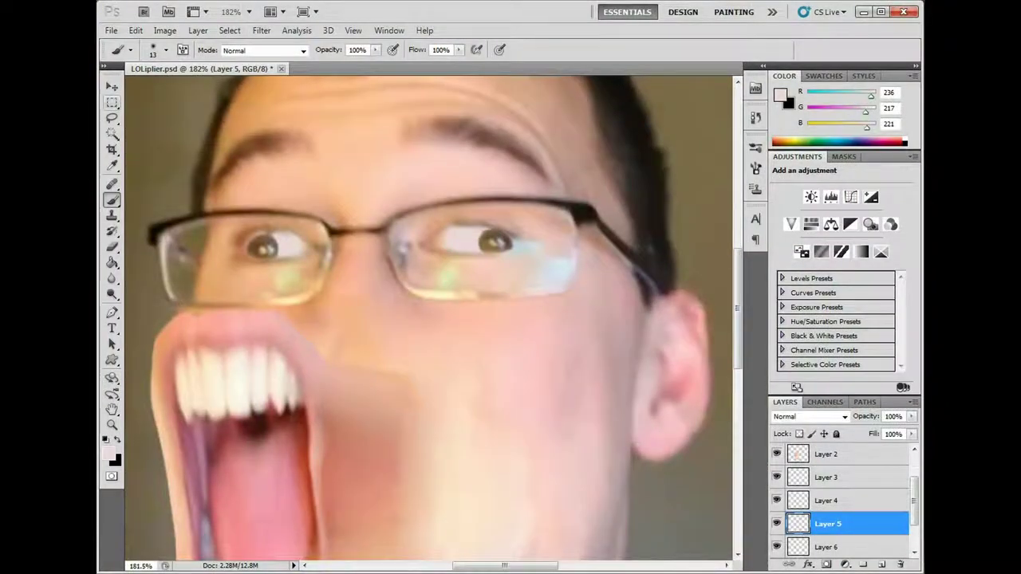
pyautogui.click(353, 31)
pyautogui.click(383, 157)
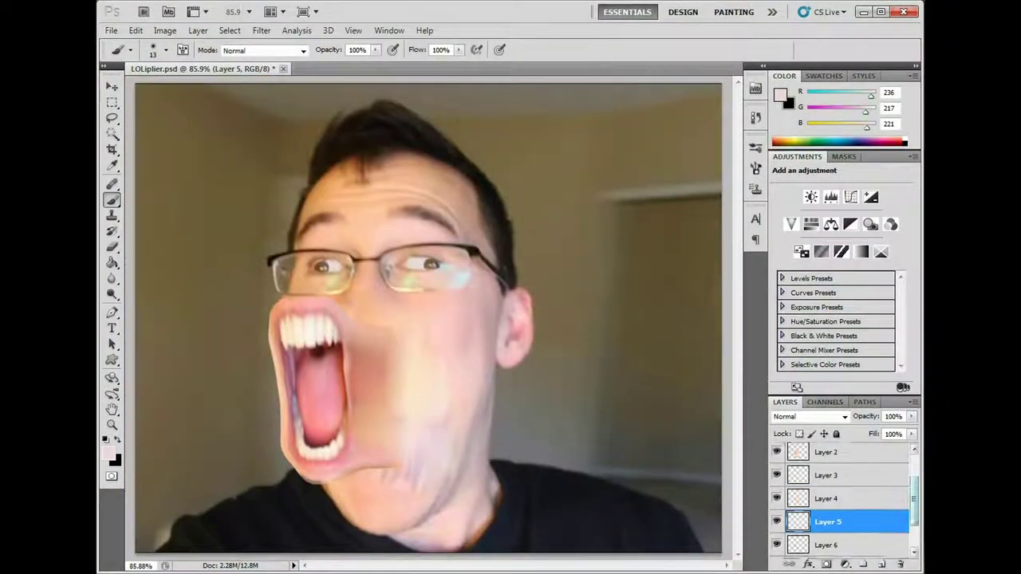
# Group the edit layers into Group 1, merge it into one layer, and open Liquify.
pyautogui.click(260, 31)
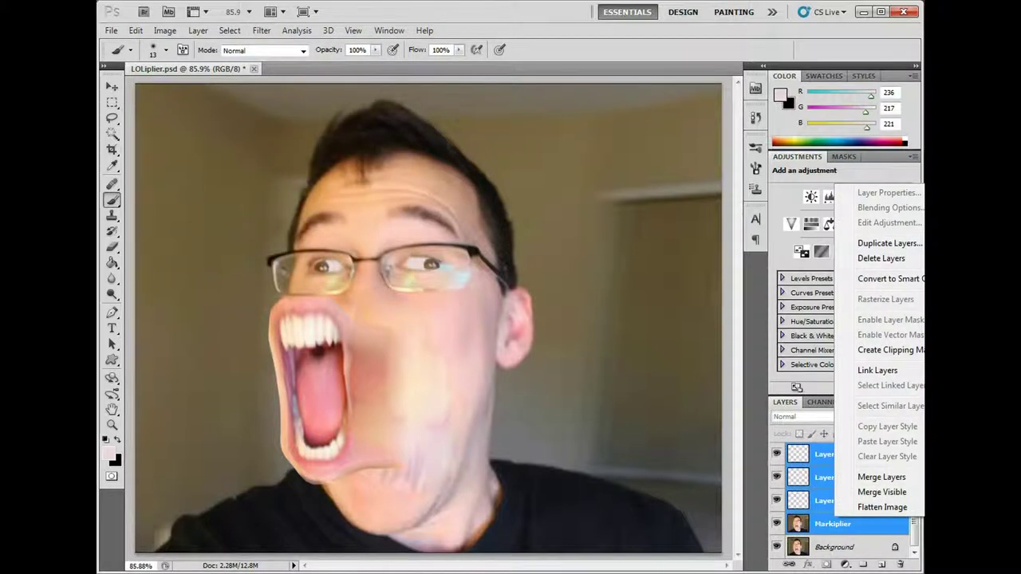
pyautogui.press('Escape')
pyautogui.hotkey('ctrl', 'g')
pyautogui.rightClick(843, 474)
pyautogui.click(869, 461)
pyautogui.click(262, 31)
pyautogui.click(279, 97)
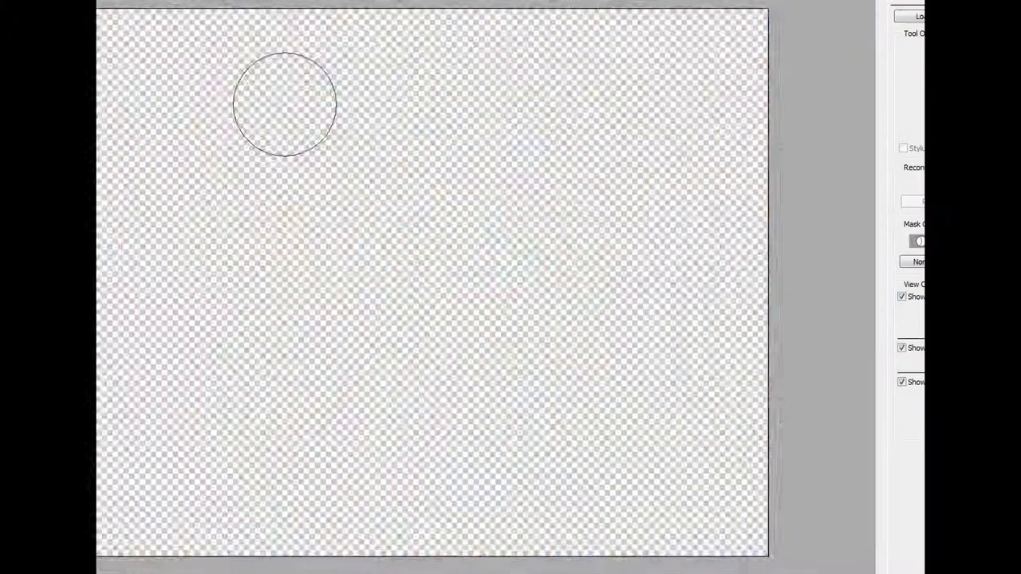
# Bloat the right eye, then the left eye, then the right eye again to enlarge them.
pyautogui.click(420, 219)
pyautogui.click(307, 224)
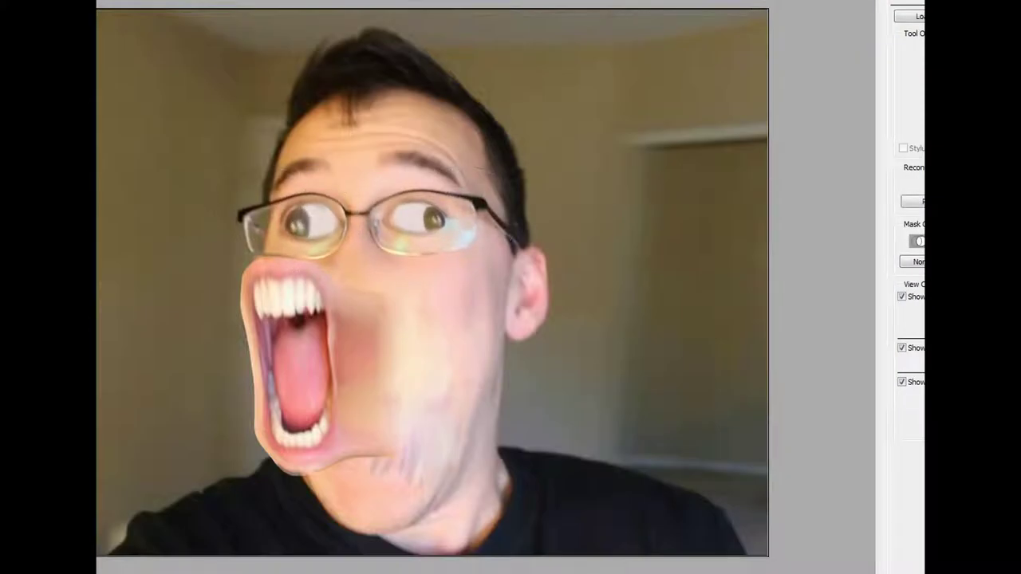
pyautogui.click(427, 225)
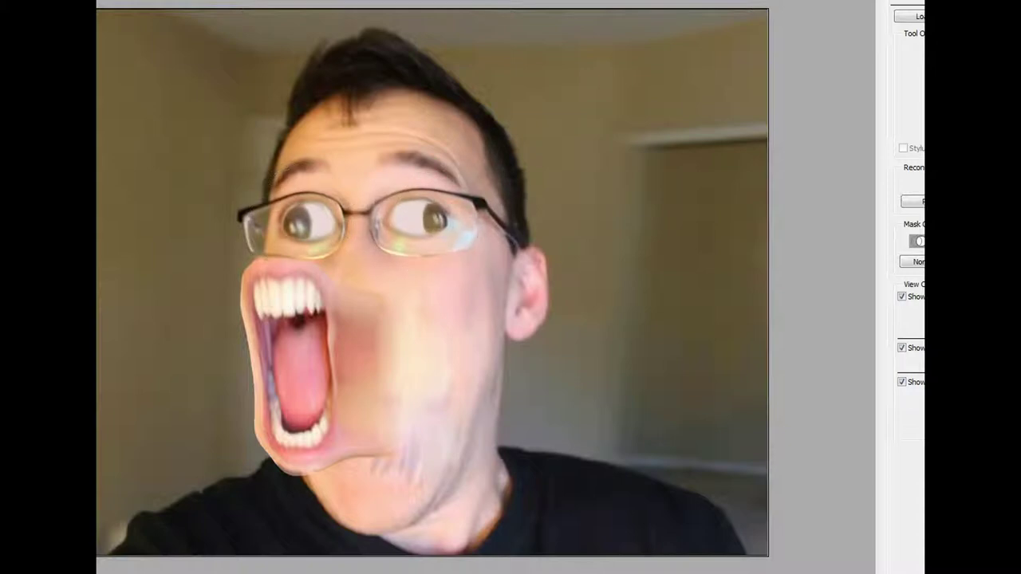